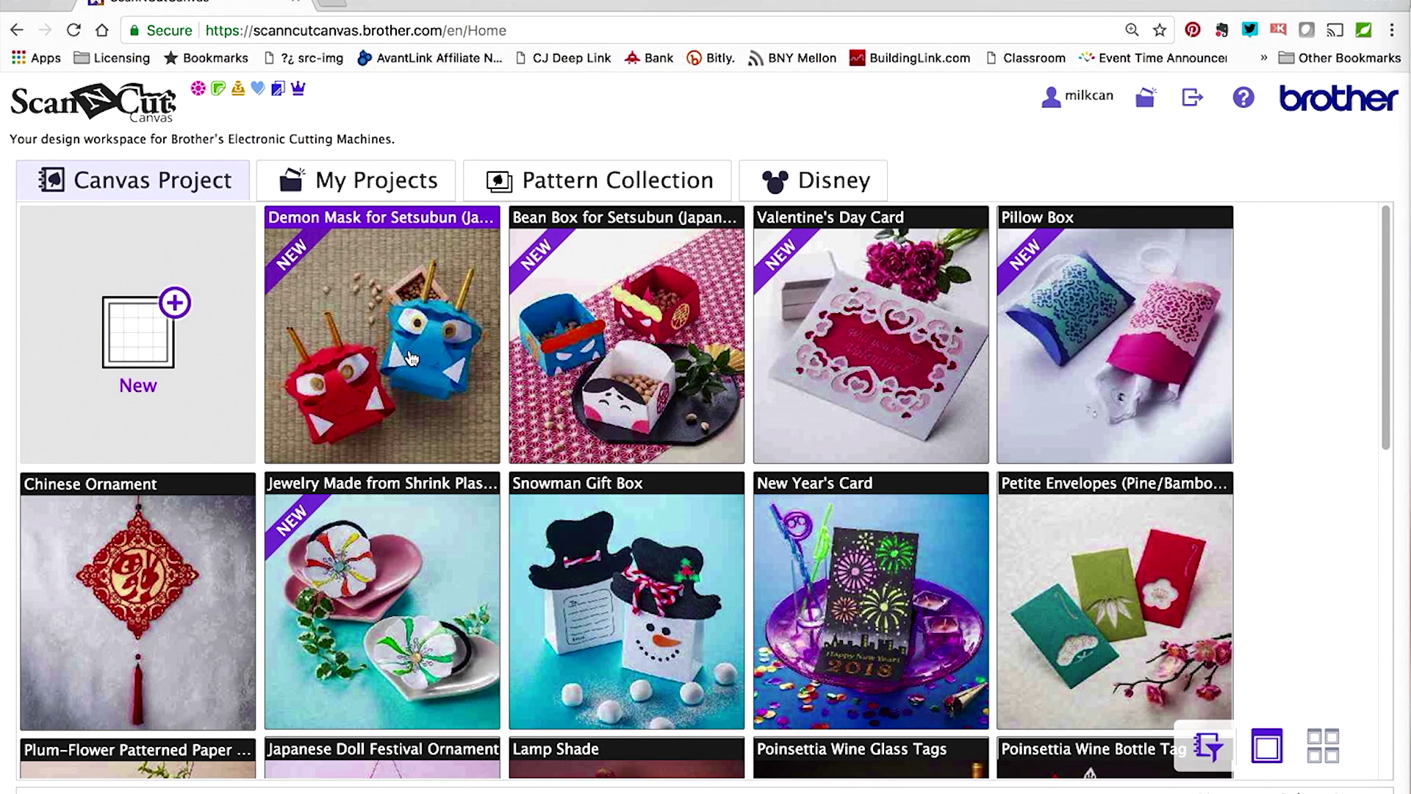
Open the C000021 snowflake project from My Projects in the editor
{"action": "left_click", "coordinate": [424, 181]}
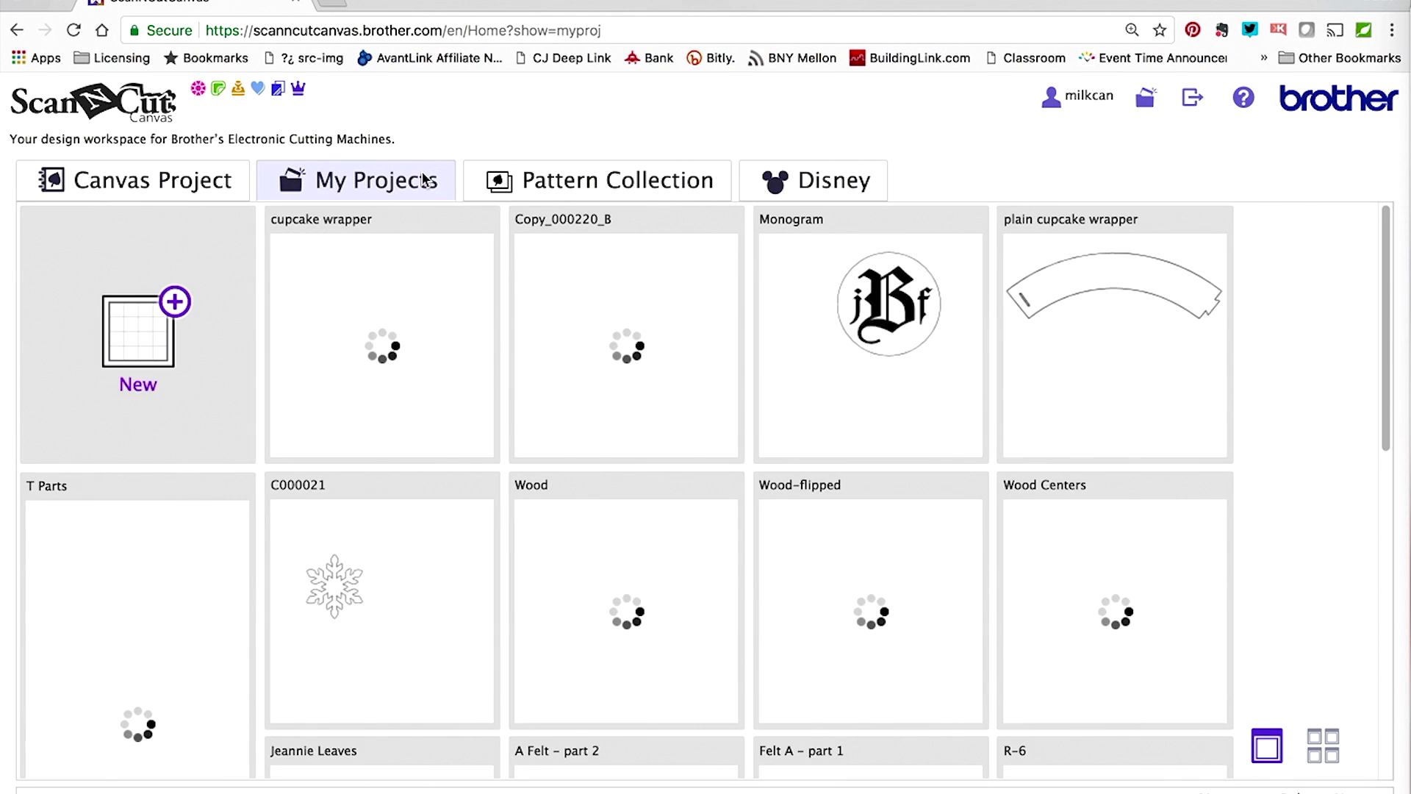
{"action": "mouse_move", "coordinate": [478, 566]}
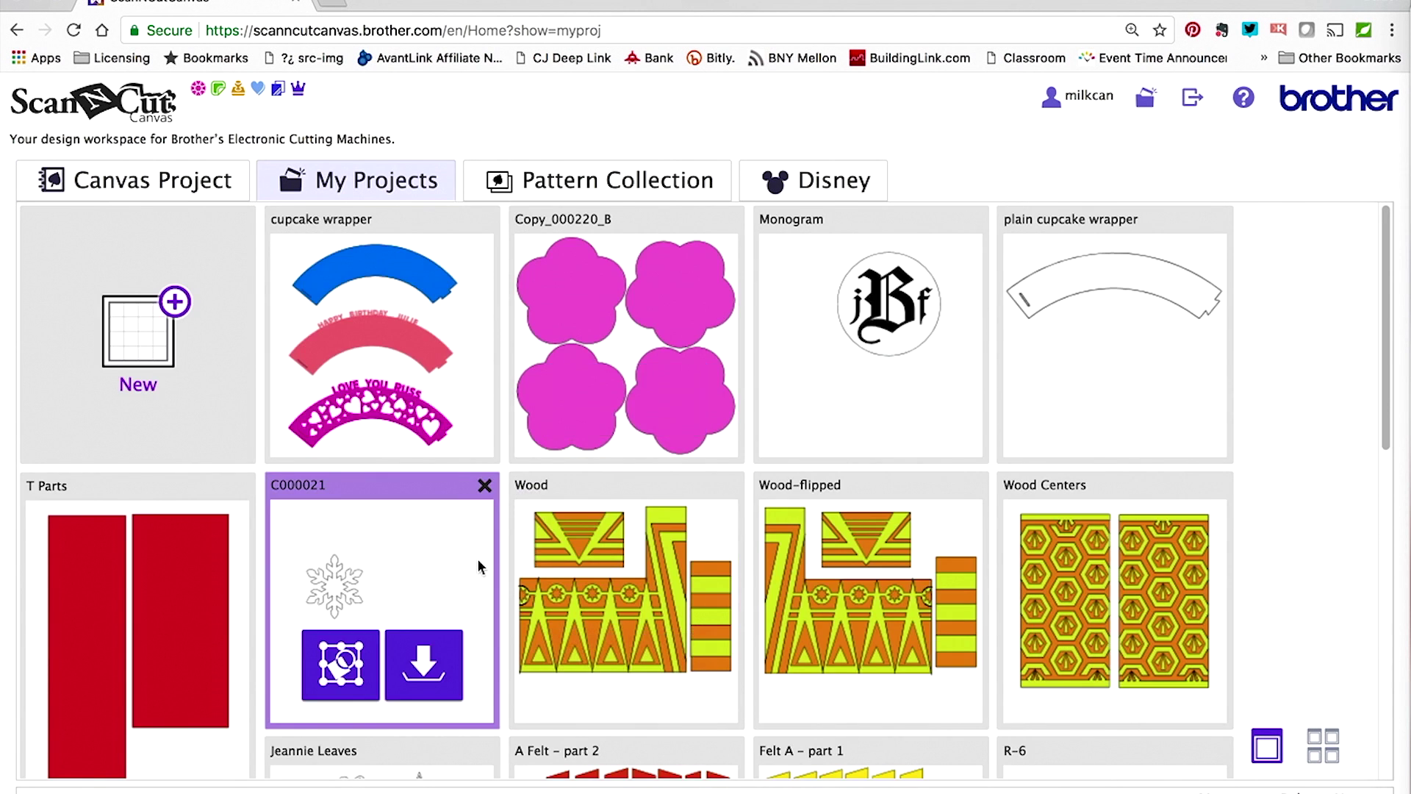
{"action": "left_click", "coordinate": [345, 662]}
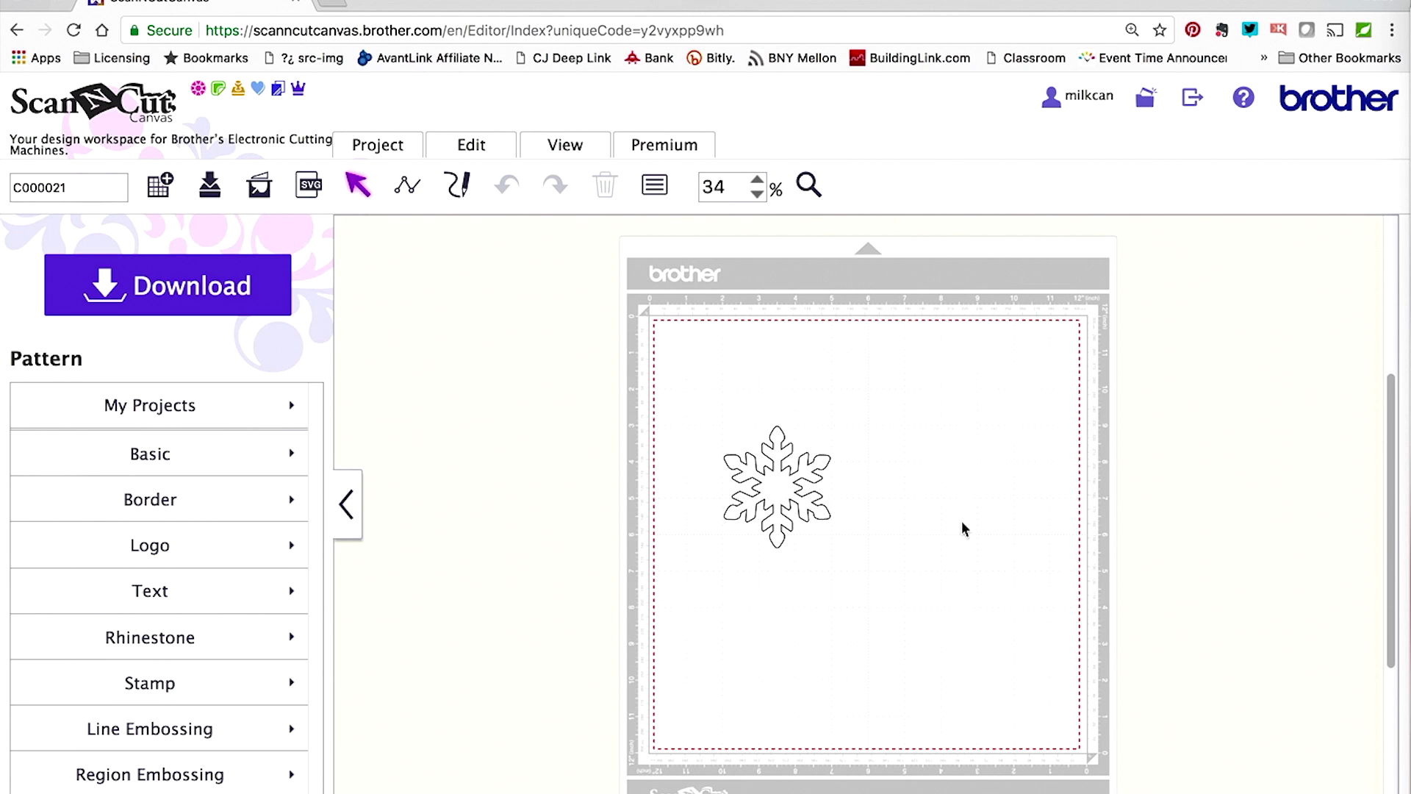
Add the saved jBf monogram from My Projects to the mat, then head back to the home page
{"action": "left_click", "coordinate": [262, 418]}
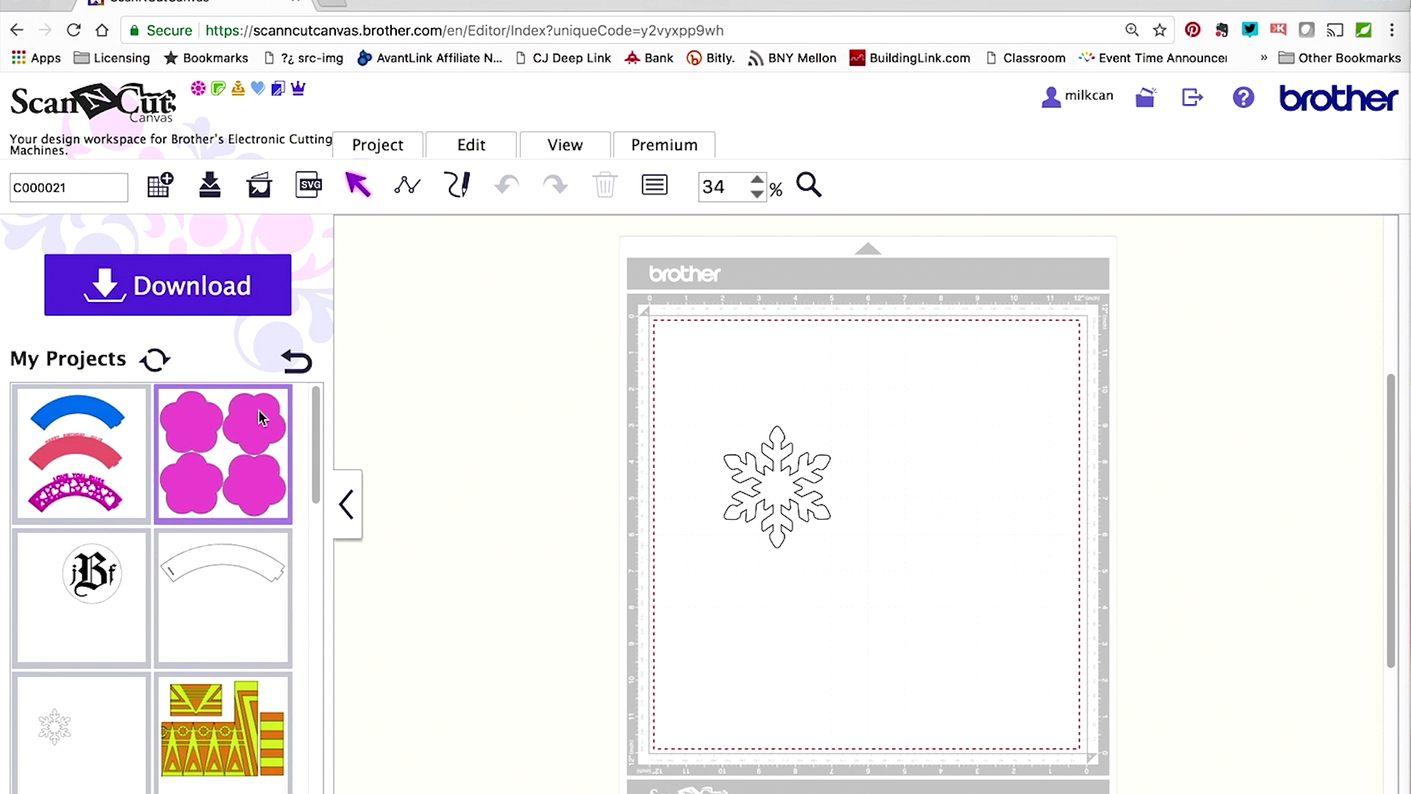
{"action": "scroll", "coordinate": [206, 658], "scroll_direction": "down", "scroll_amount": 3}
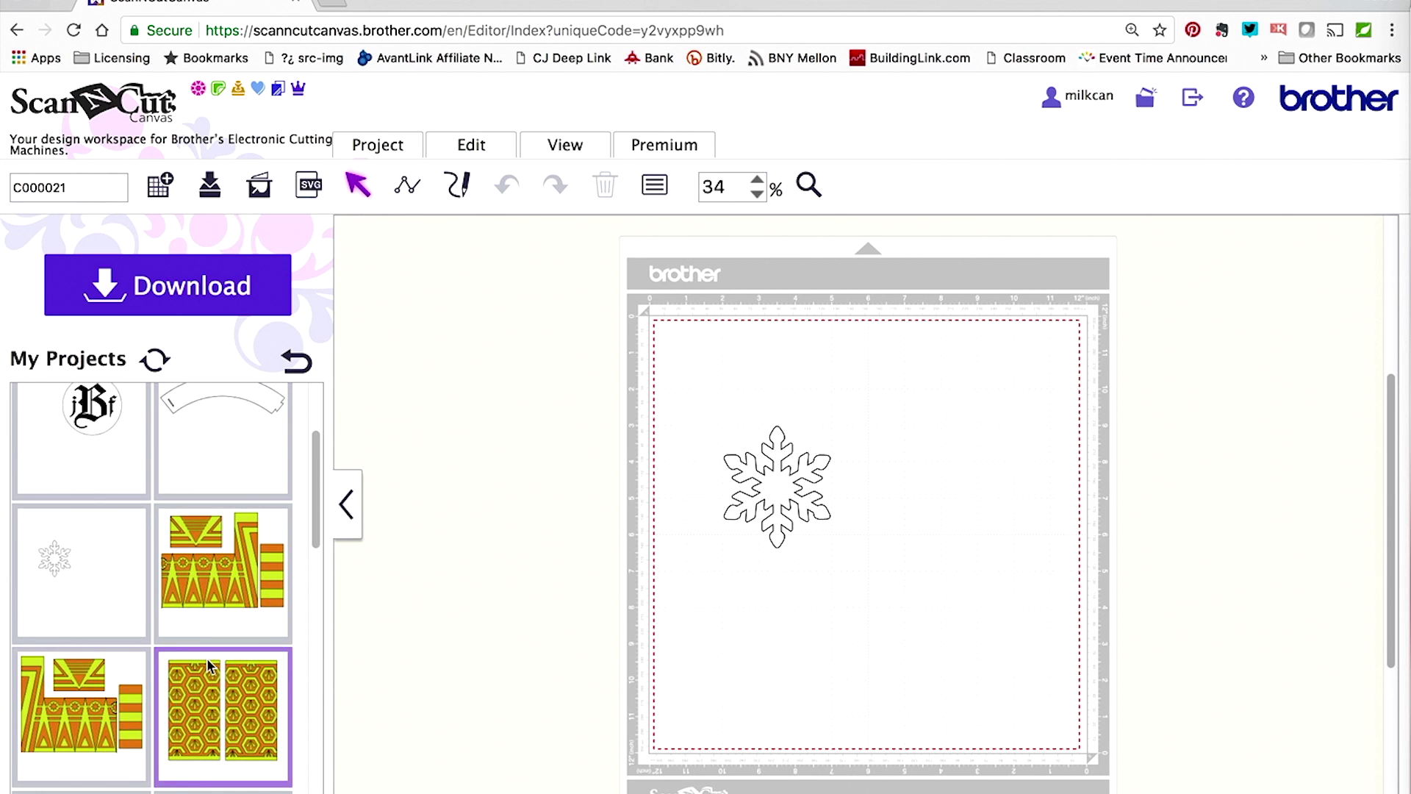
{"action": "left_click", "coordinate": [101, 470]}
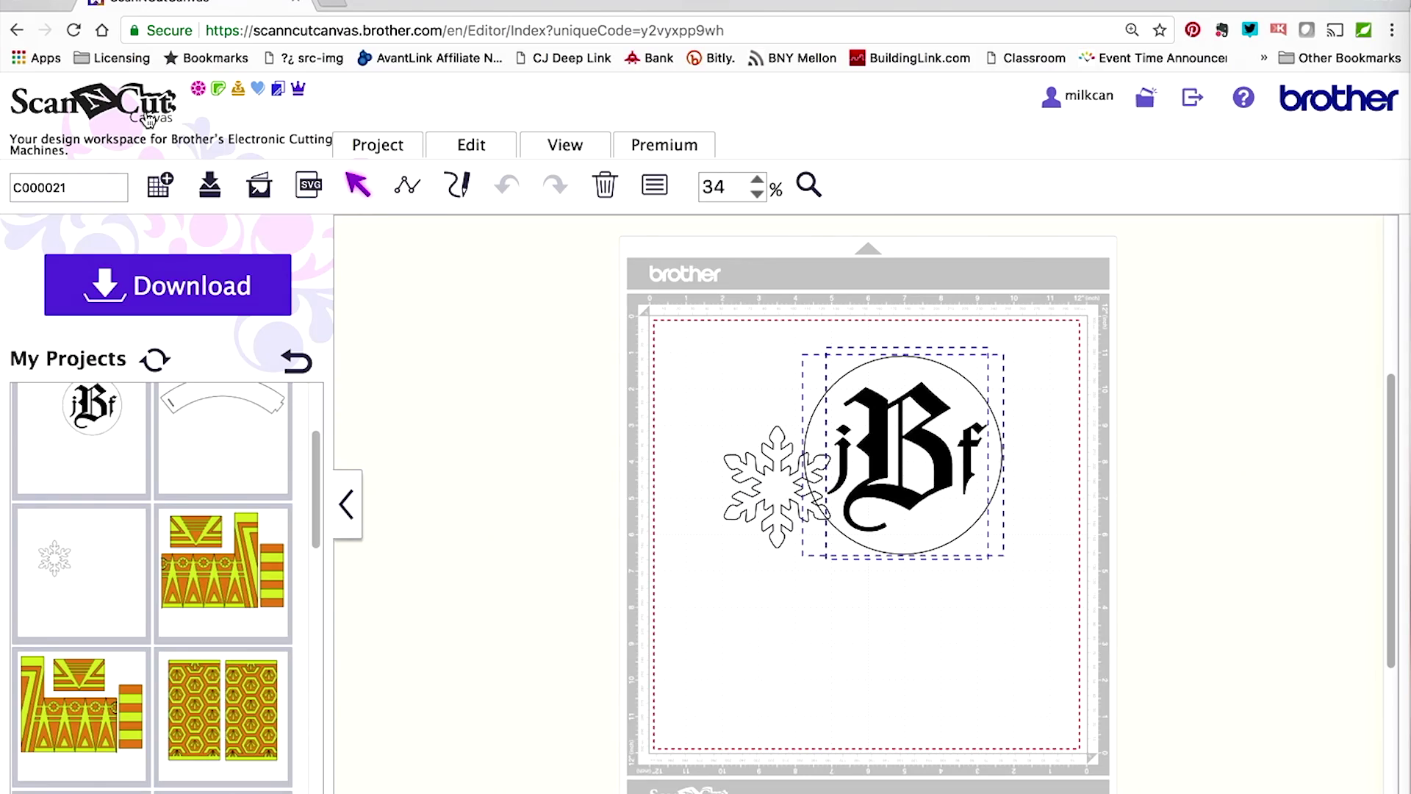
{"action": "left_click", "coordinate": [147, 117]}
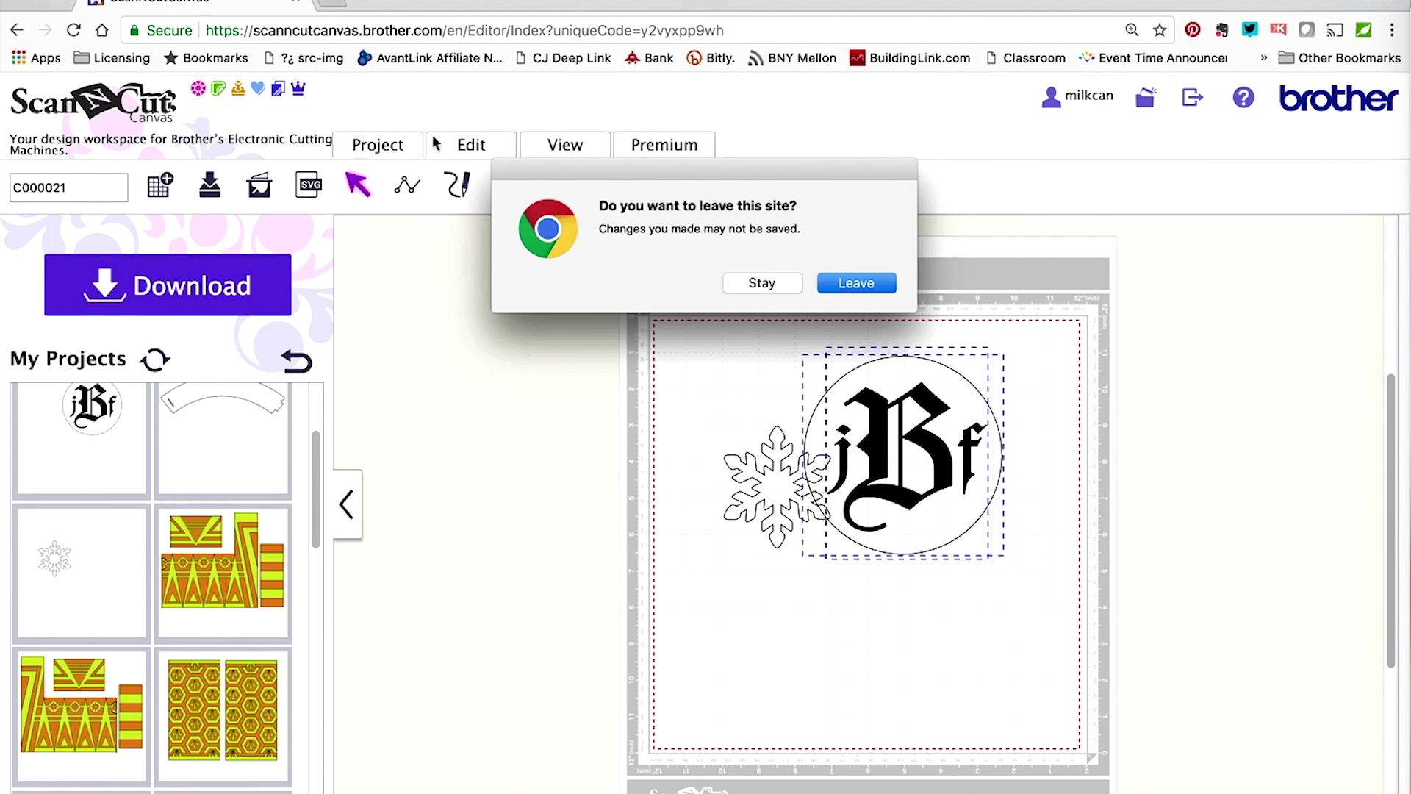
Leave the editor without saving and scroll through the Canvas Project gallery
{"action": "left_click", "coordinate": [850, 284]}
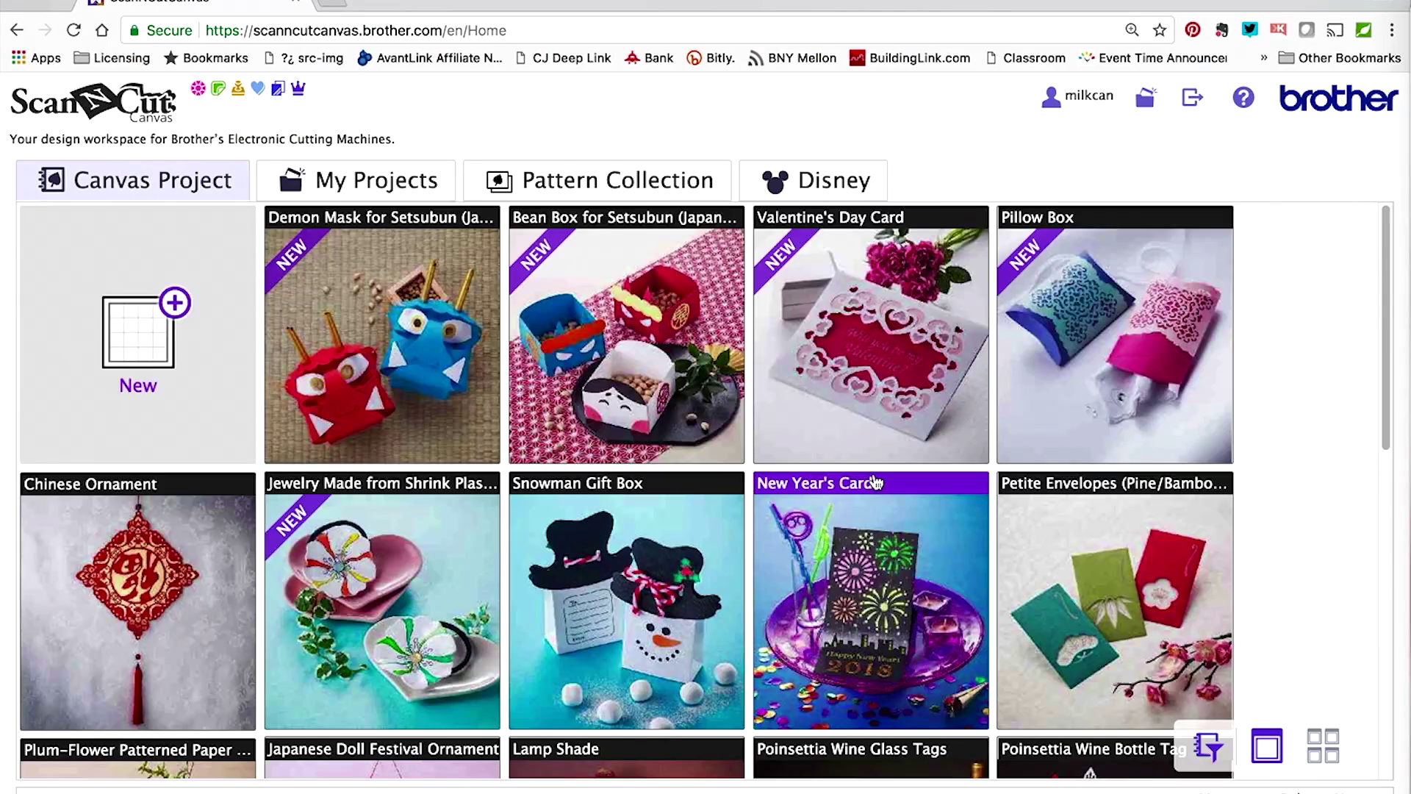
{"action": "scroll", "coordinate": [876, 481], "scroll_direction": "down", "scroll_amount": 4}
Open the Japanese Doll Festival Ornament details and browse its parts 000220_A–F
{"action": "scroll", "coordinate": [877, 481], "scroll_direction": "down", "scroll_amount": 1}
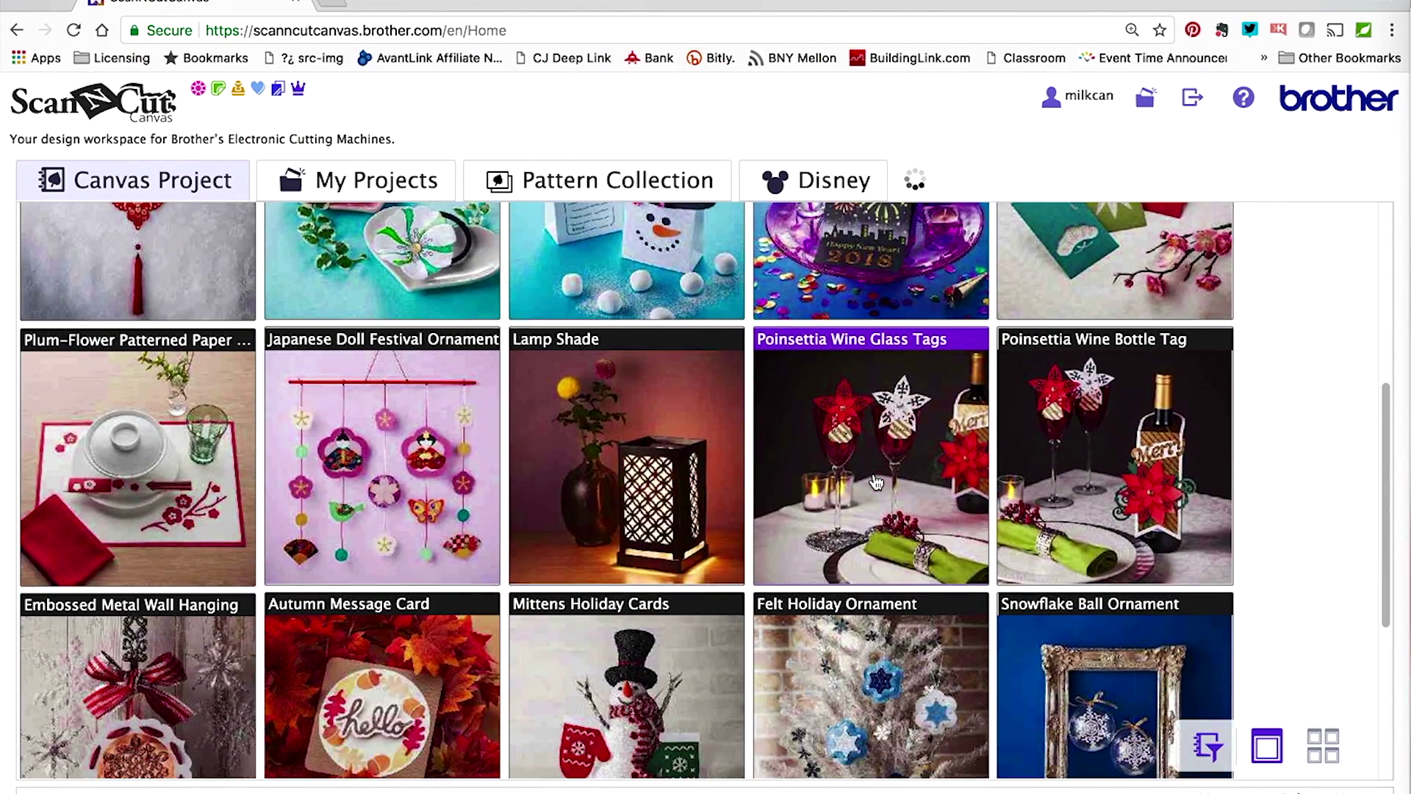
{"action": "left_click", "coordinate": [424, 482]}
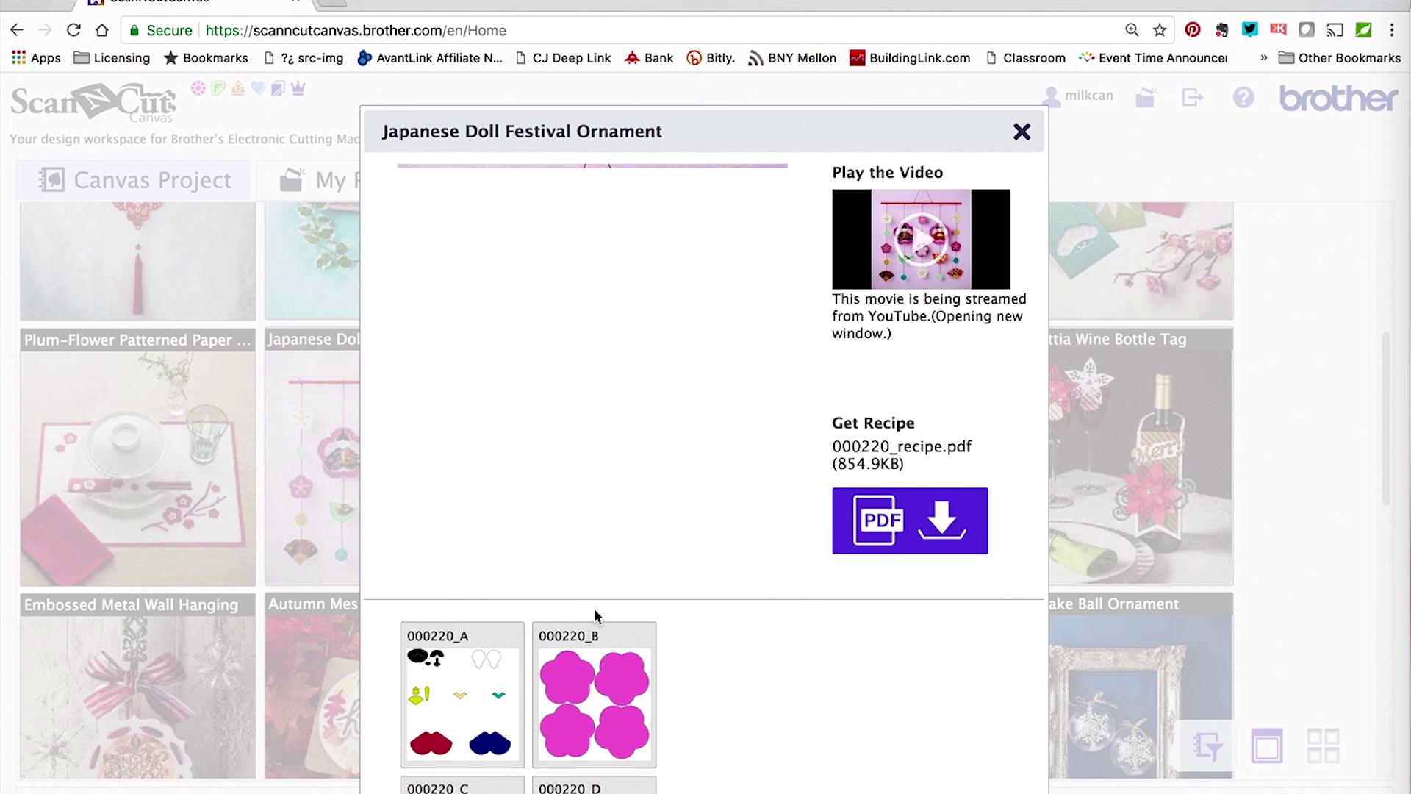
{"action": "mouse_move", "coordinate": [741, 708]}
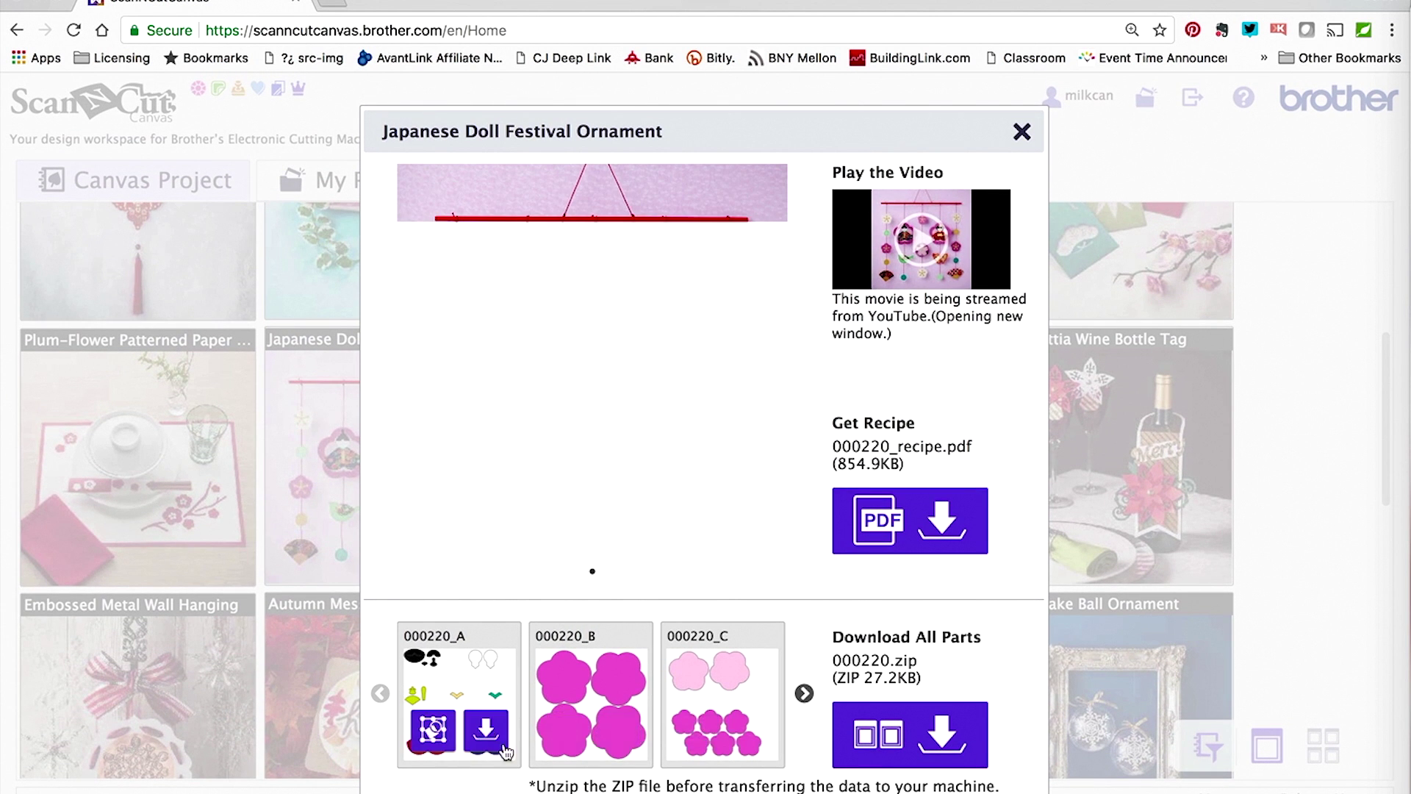
{"action": "mouse_move", "coordinate": [591, 704]}
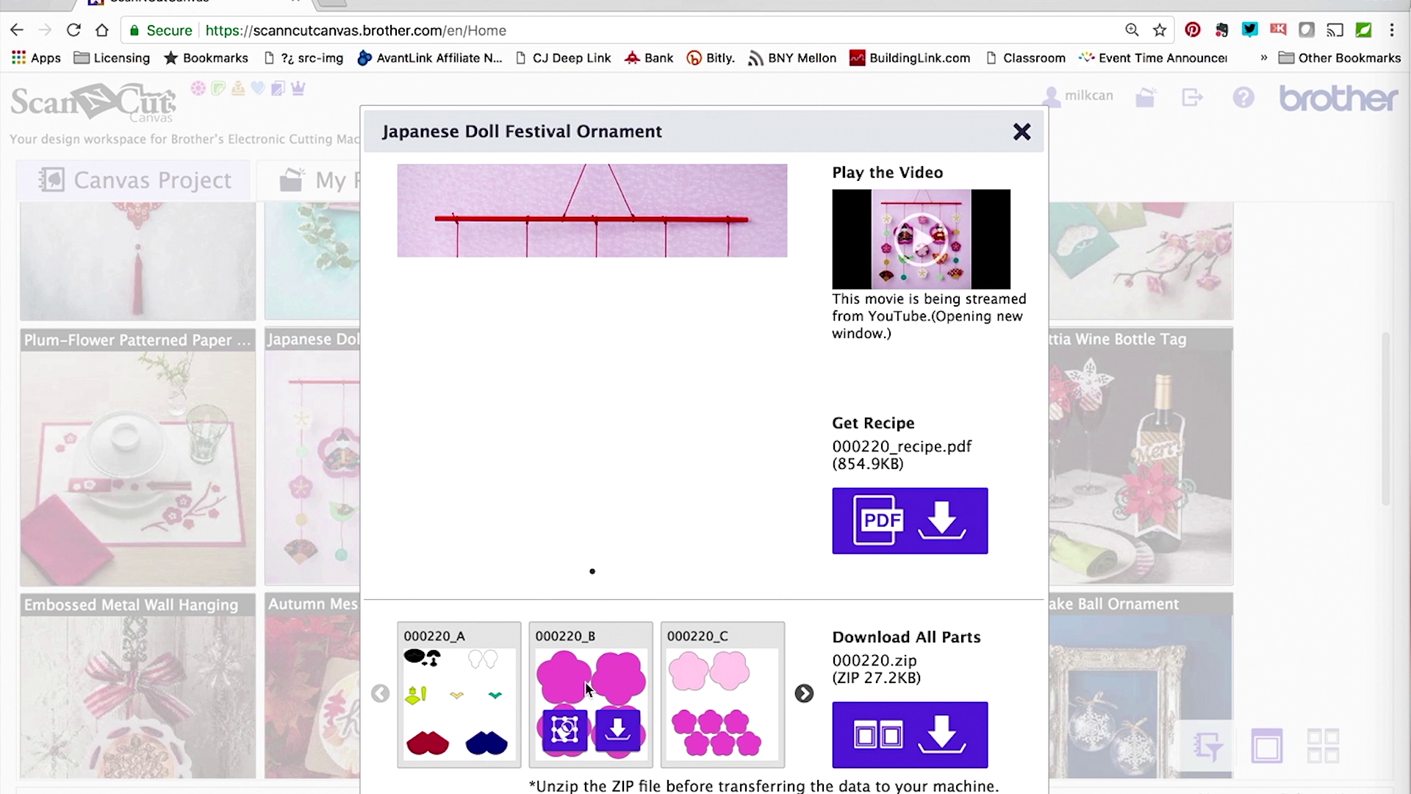
{"action": "left_click", "coordinate": [804, 693]}
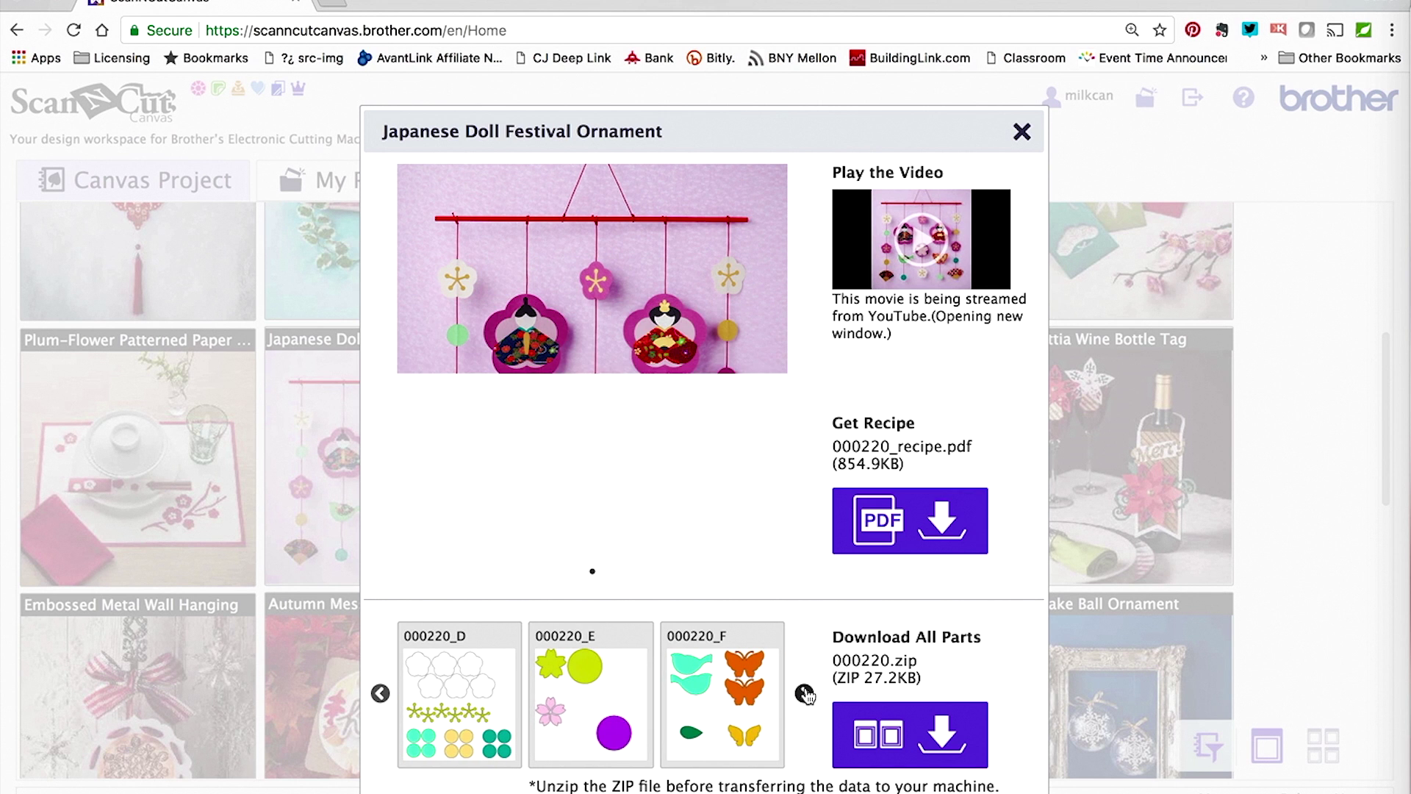
{"action": "mouse_move", "coordinate": [757, 642]}
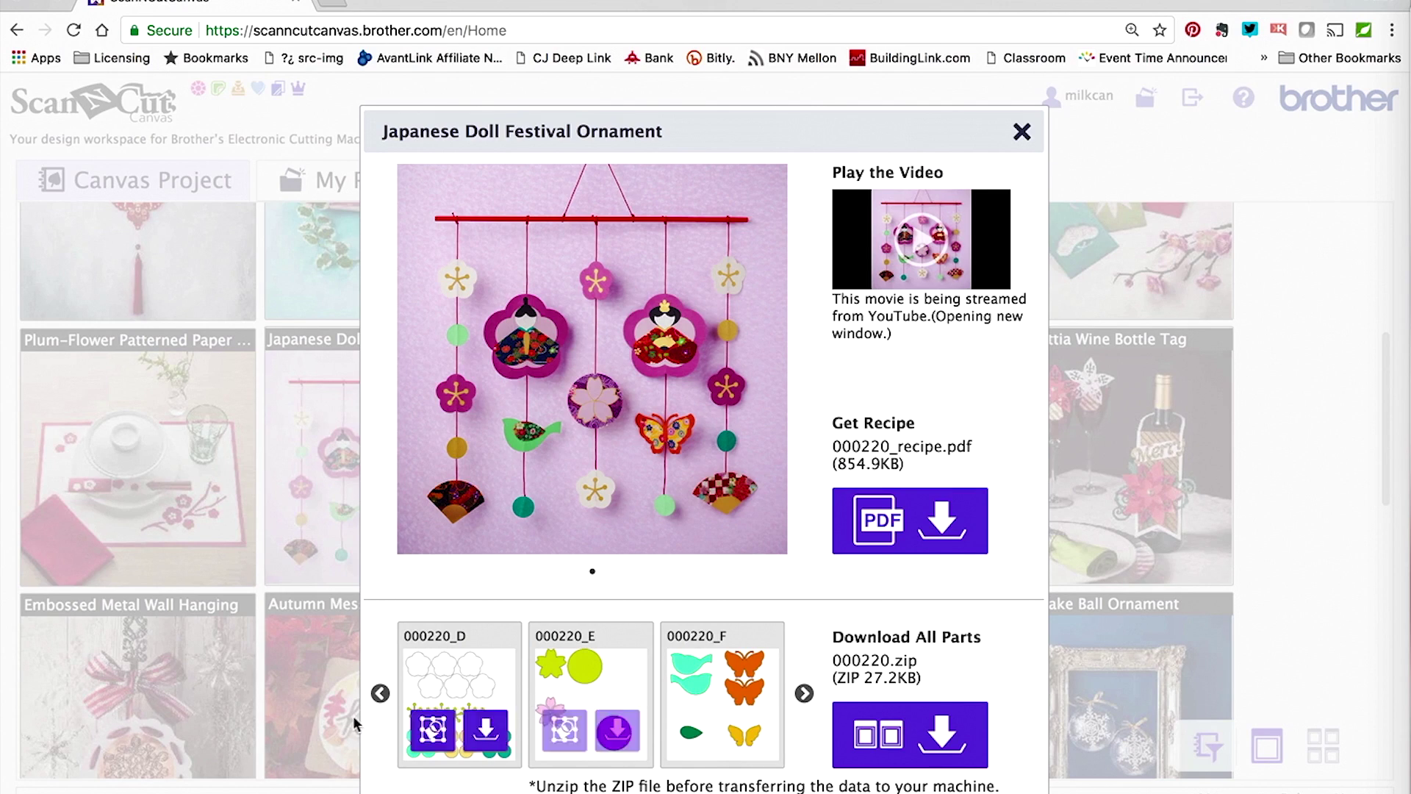
{"action": "left_click", "coordinate": [381, 694]}
{"action": "mouse_move", "coordinate": [556, 748]}
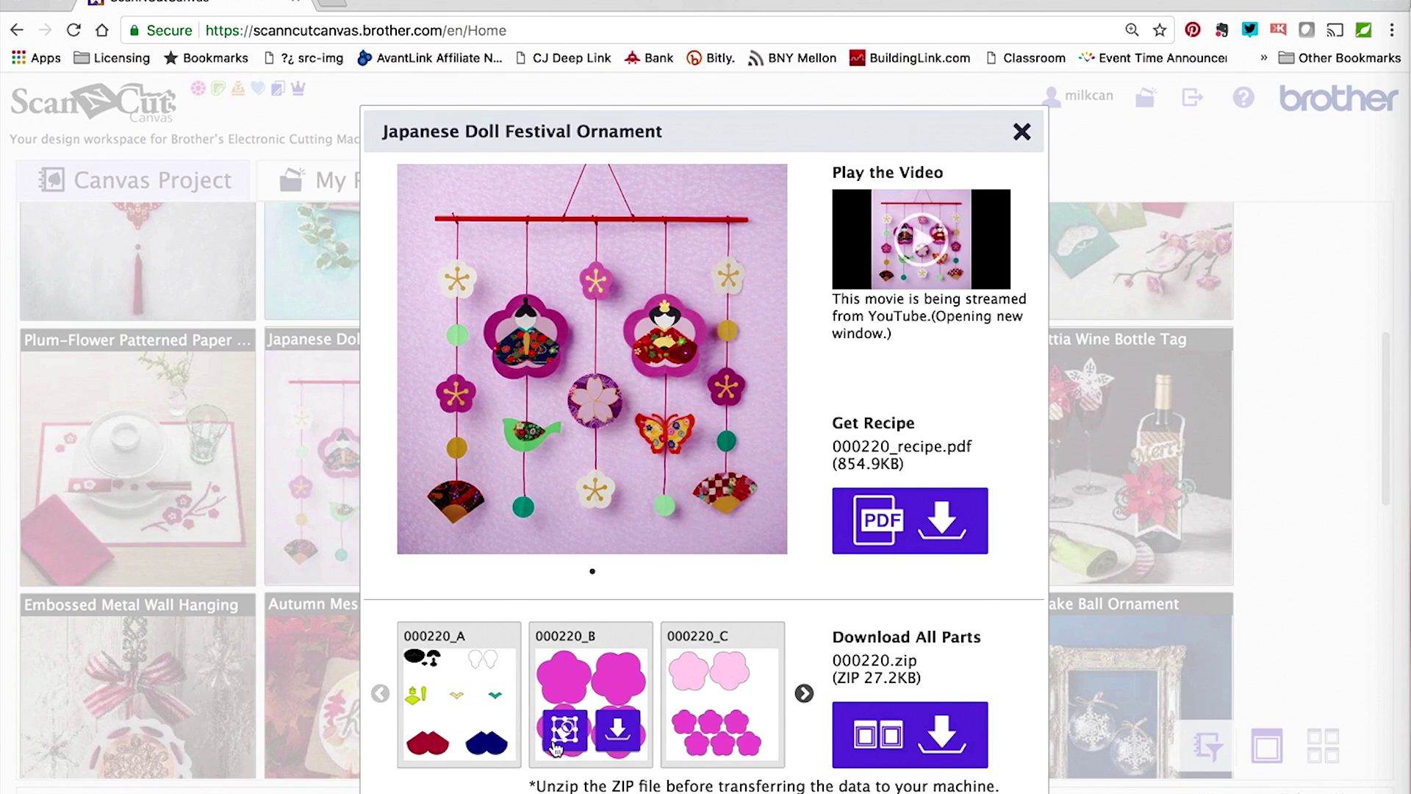
Import part 000220_B as a new design and ungroup its four pink flowers
{"action": "left_click", "coordinate": [564, 731]}
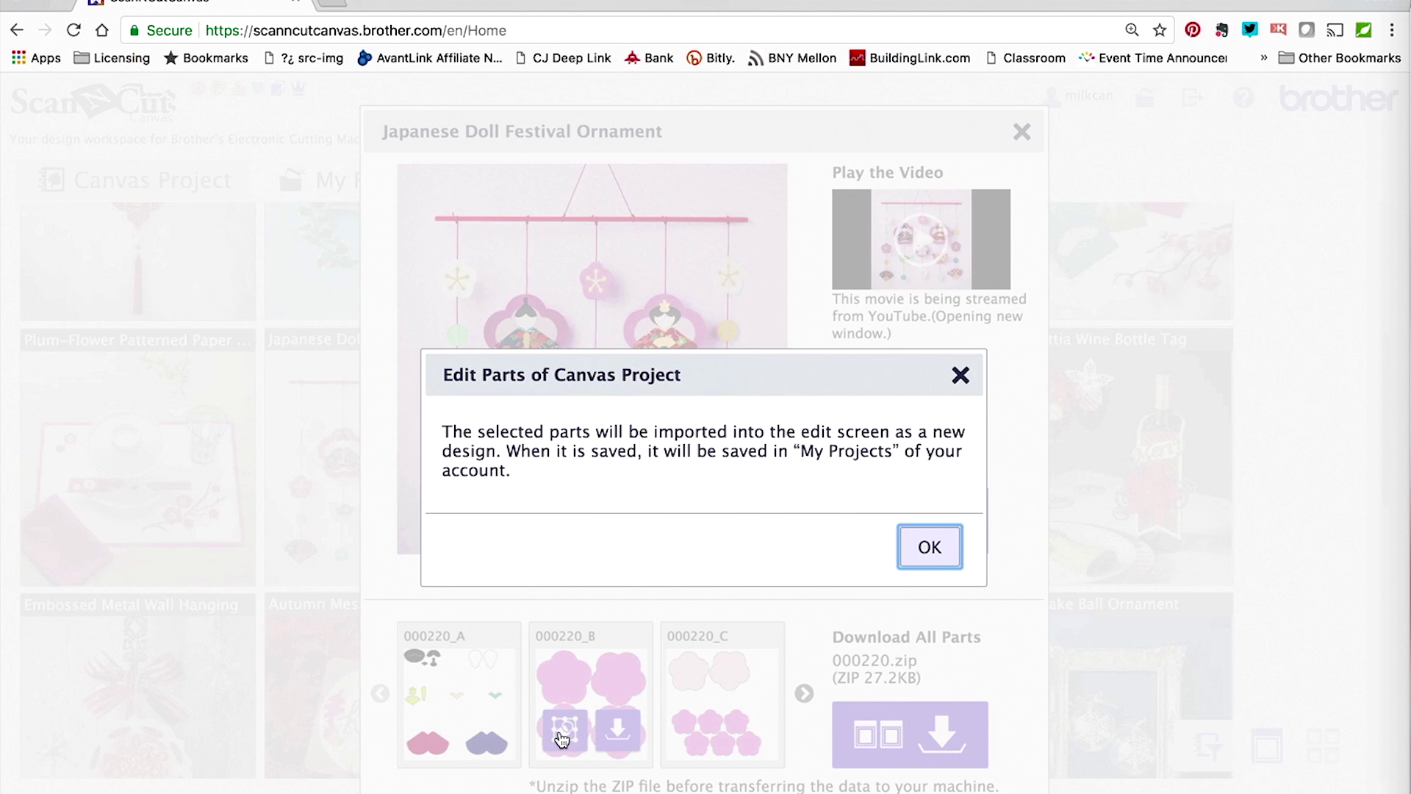
{"action": "left_click", "coordinate": [933, 547]}
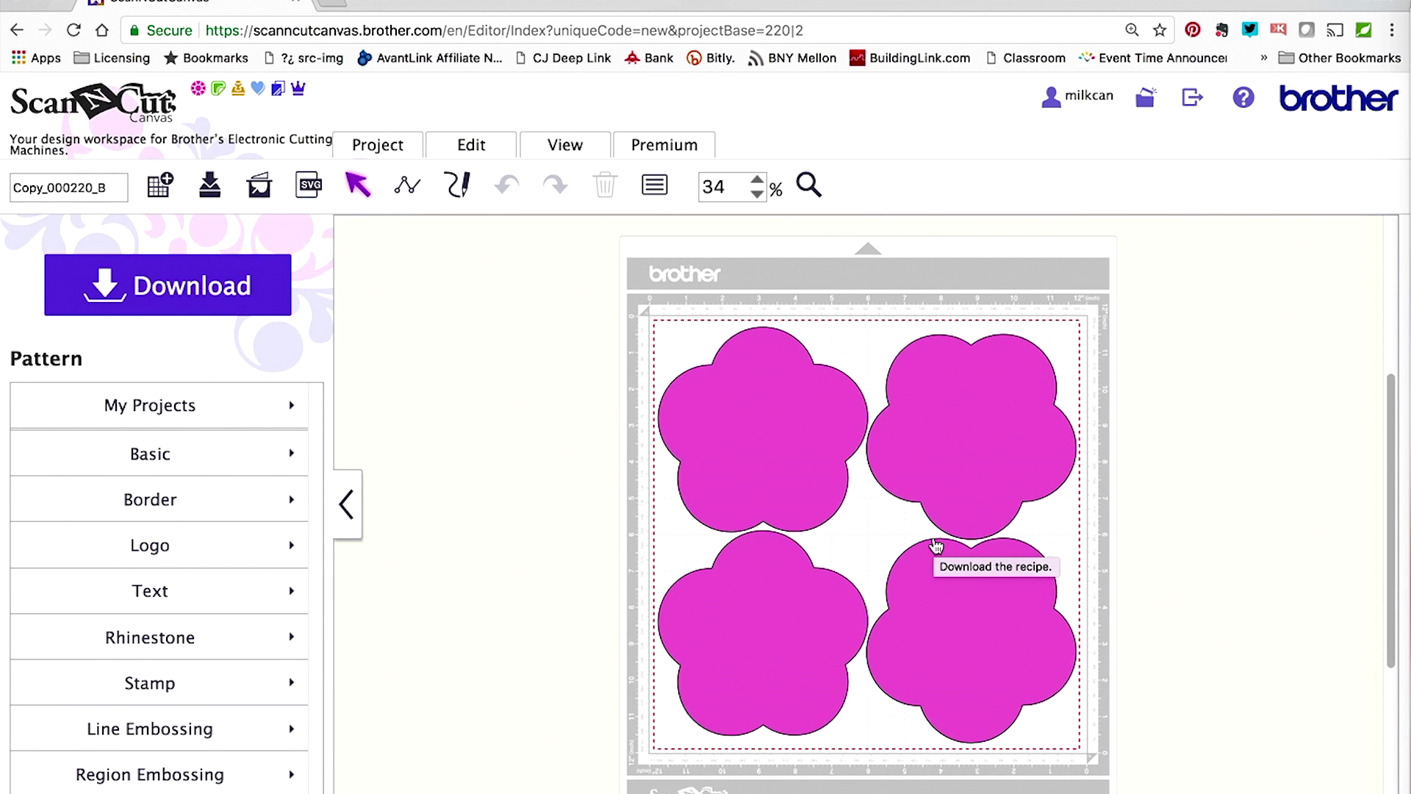
{"action": "left_click", "coordinate": [786, 443]}
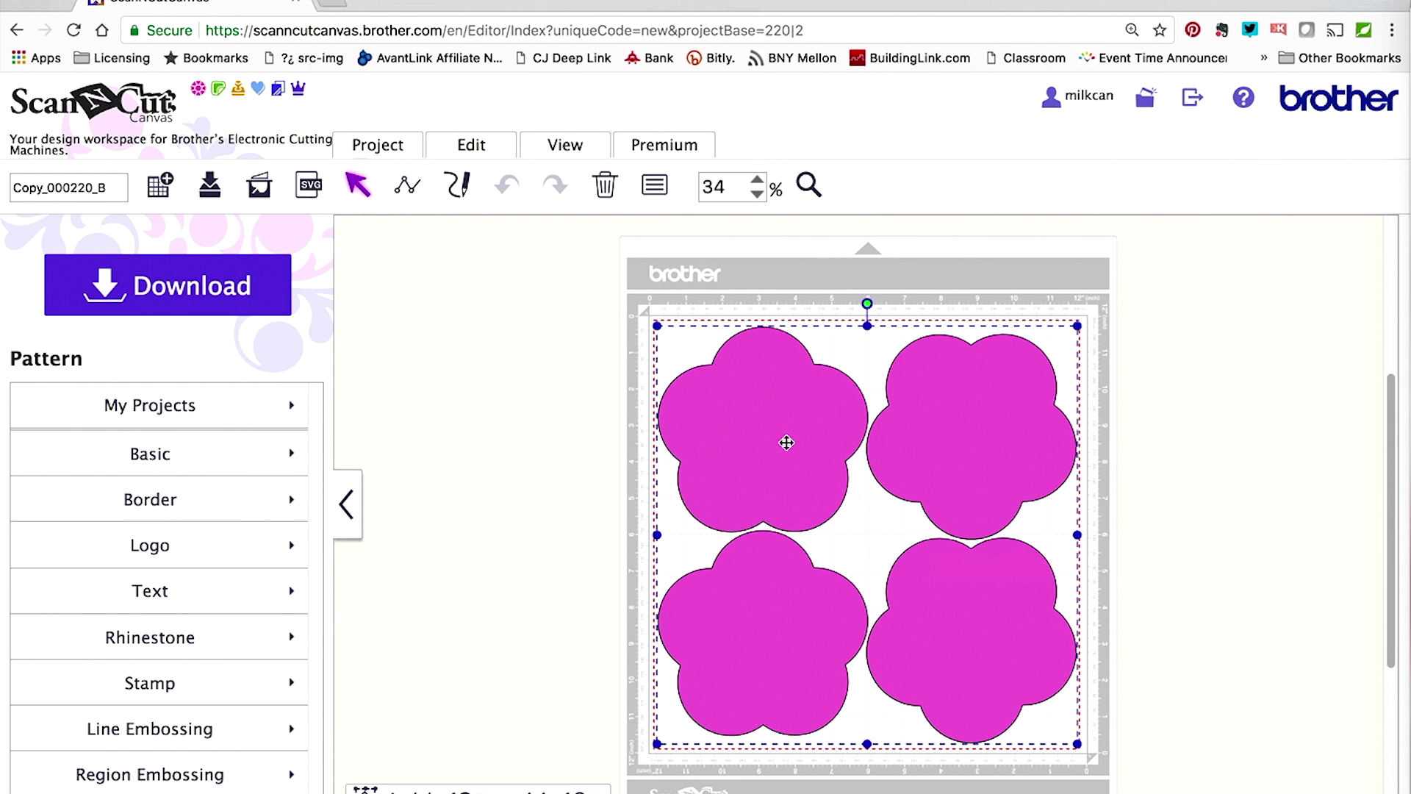
{"action": "left_click", "coordinate": [479, 147]}
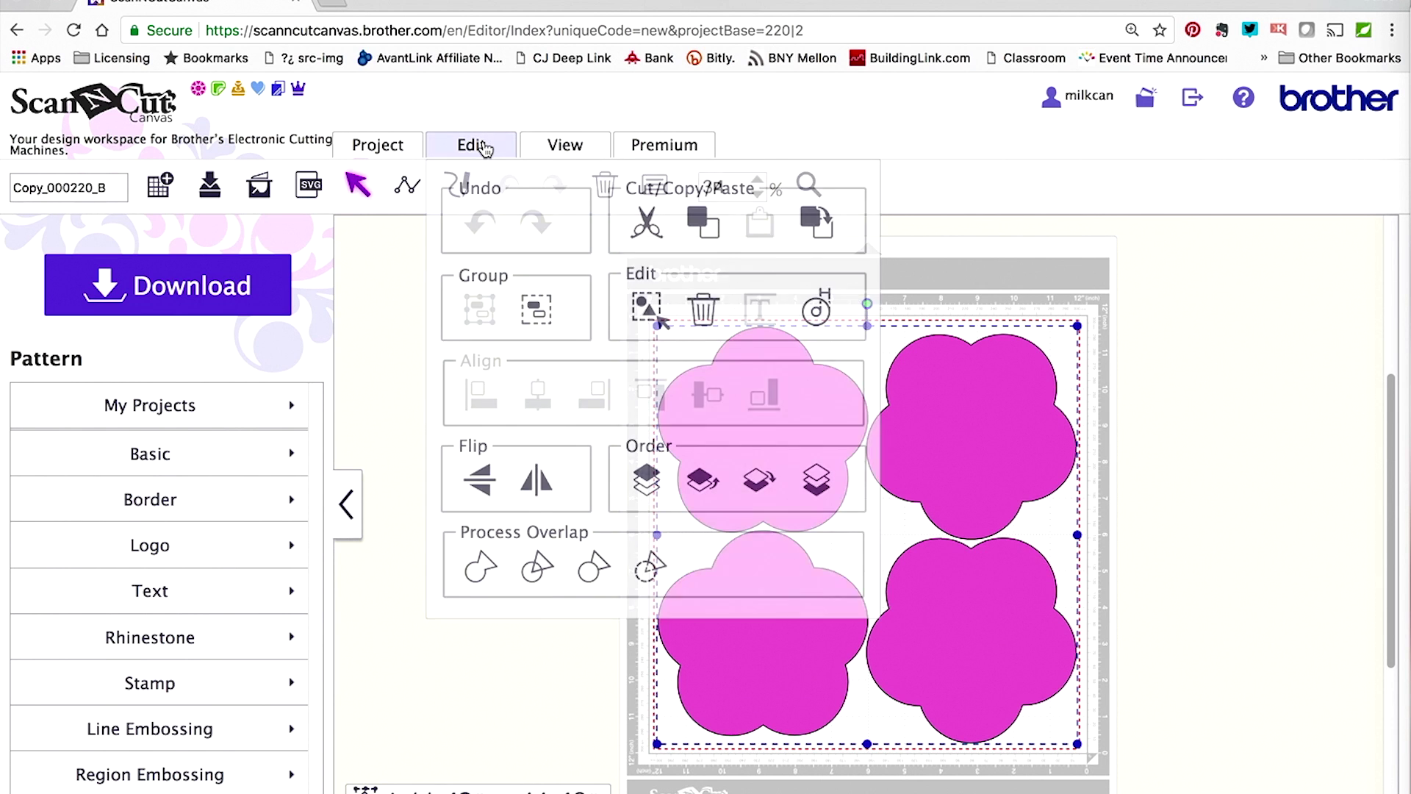
{"action": "left_click", "coordinate": [533, 310]}
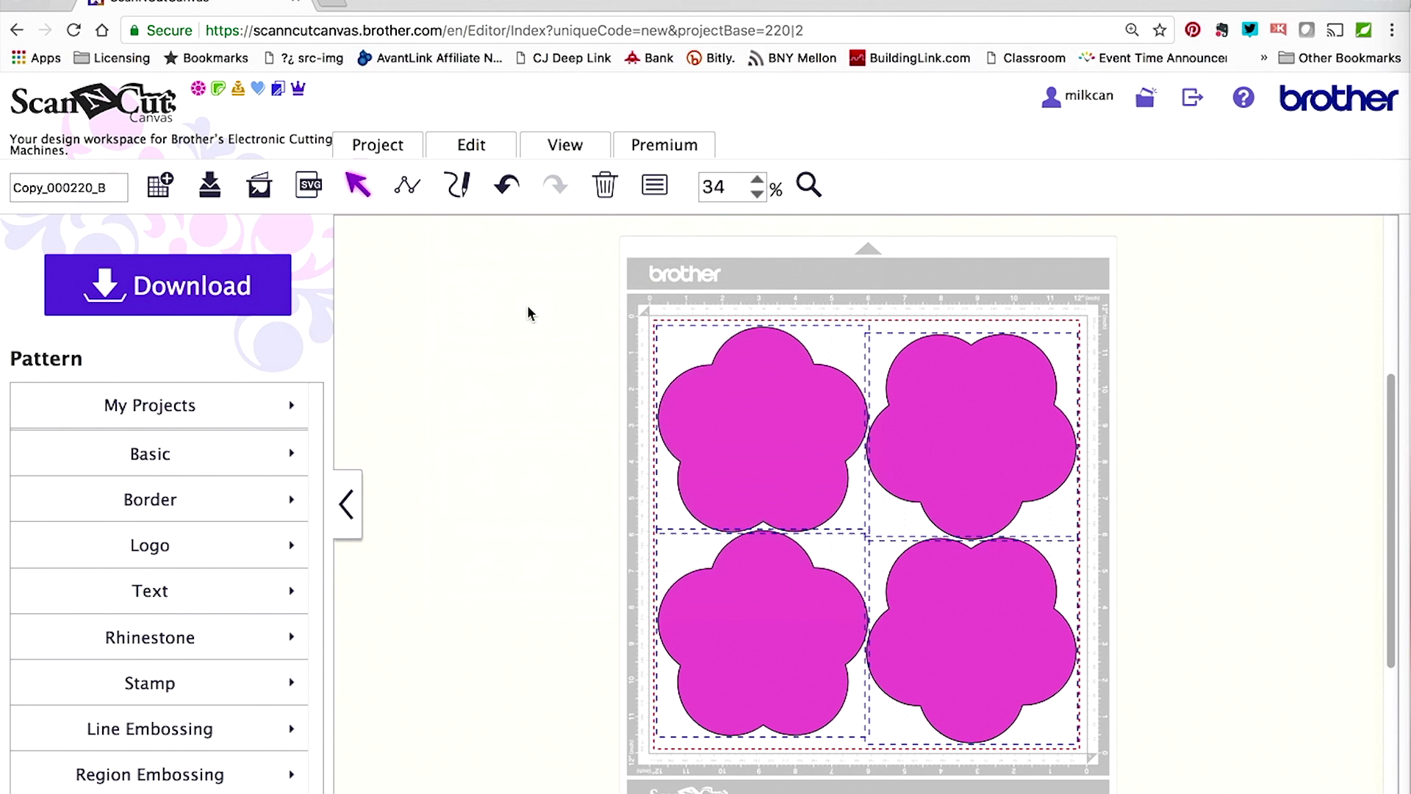
{"action": "left_click", "coordinate": [1207, 424]}
Delete the three extra flowers, leaving one, and save the project as Copy_000220_B
{"action": "left_click", "coordinate": [726, 448]}
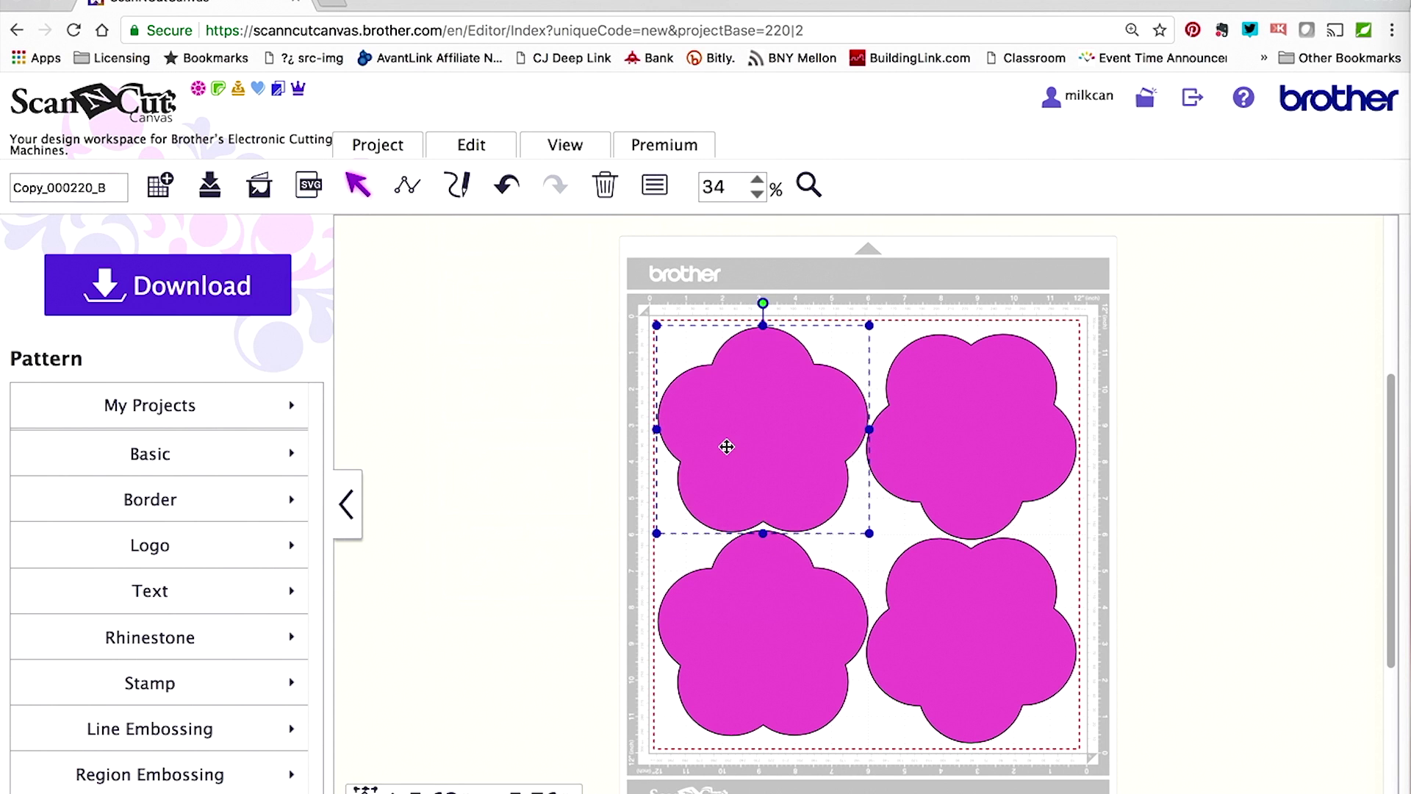
{"action": "key", "text": "Delete"}
{"action": "left_click", "coordinate": [765, 577]}
{"action": "key", "text": "Delete"}
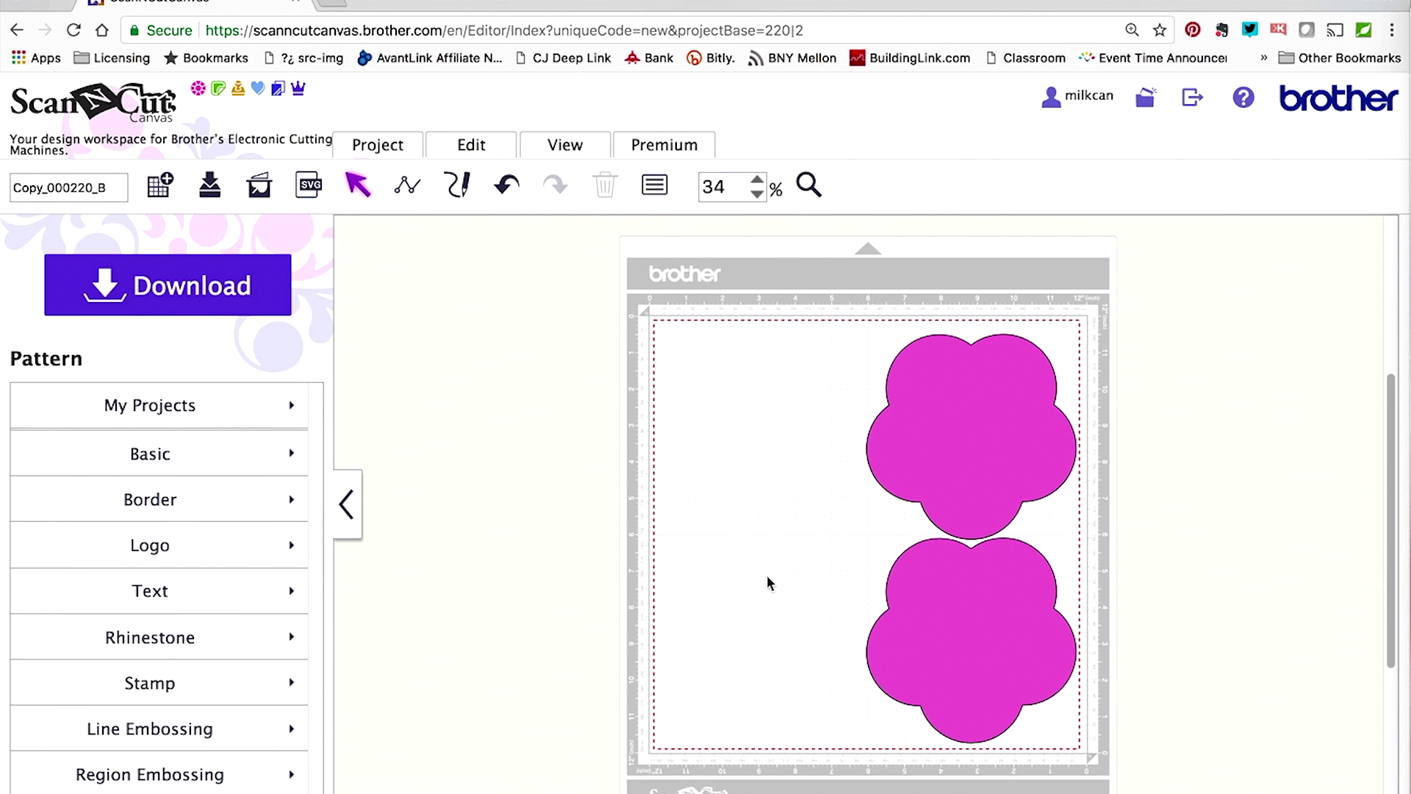
{"action": "left_click", "coordinate": [948, 657]}
{"action": "key", "text": "Delete"}
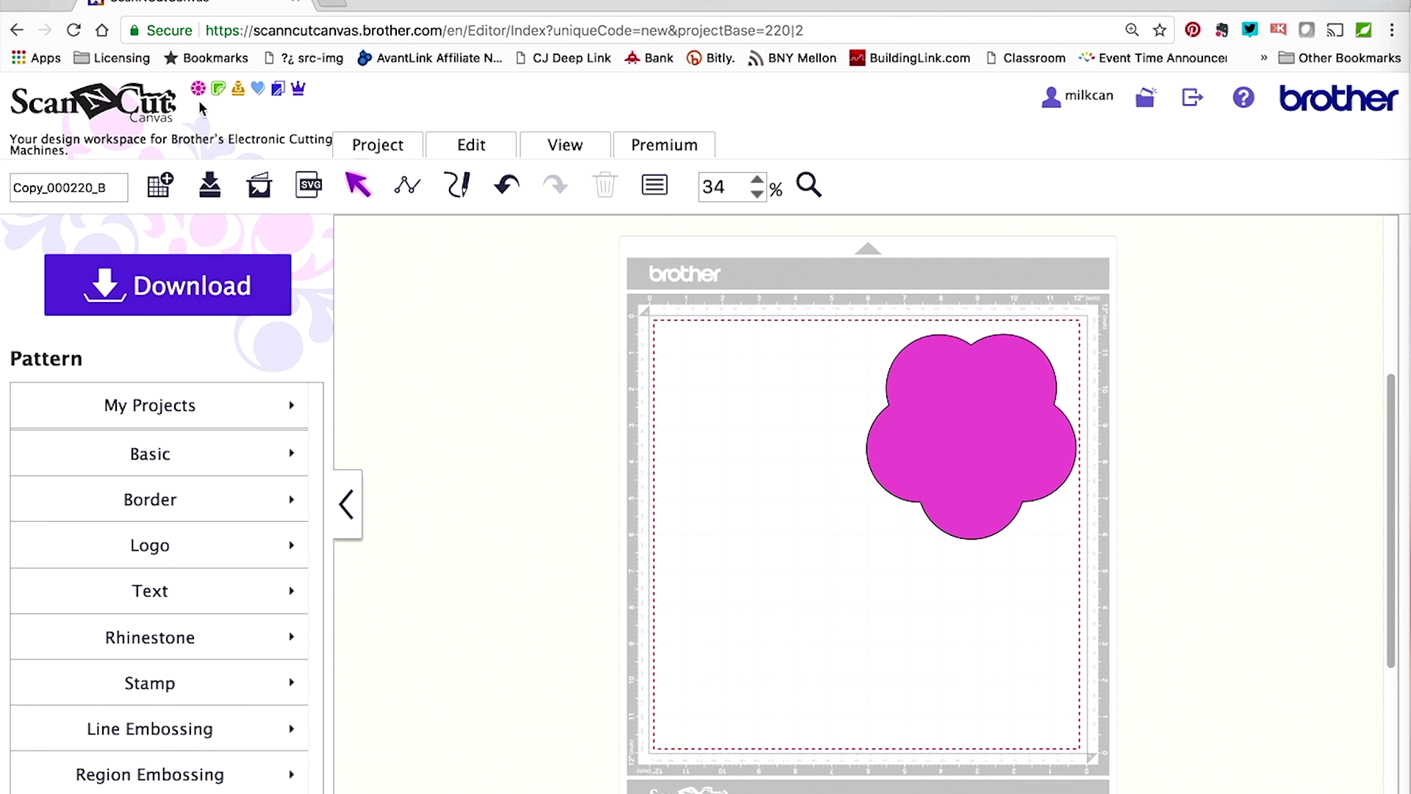
{"action": "left_click", "coordinate": [209, 190]}
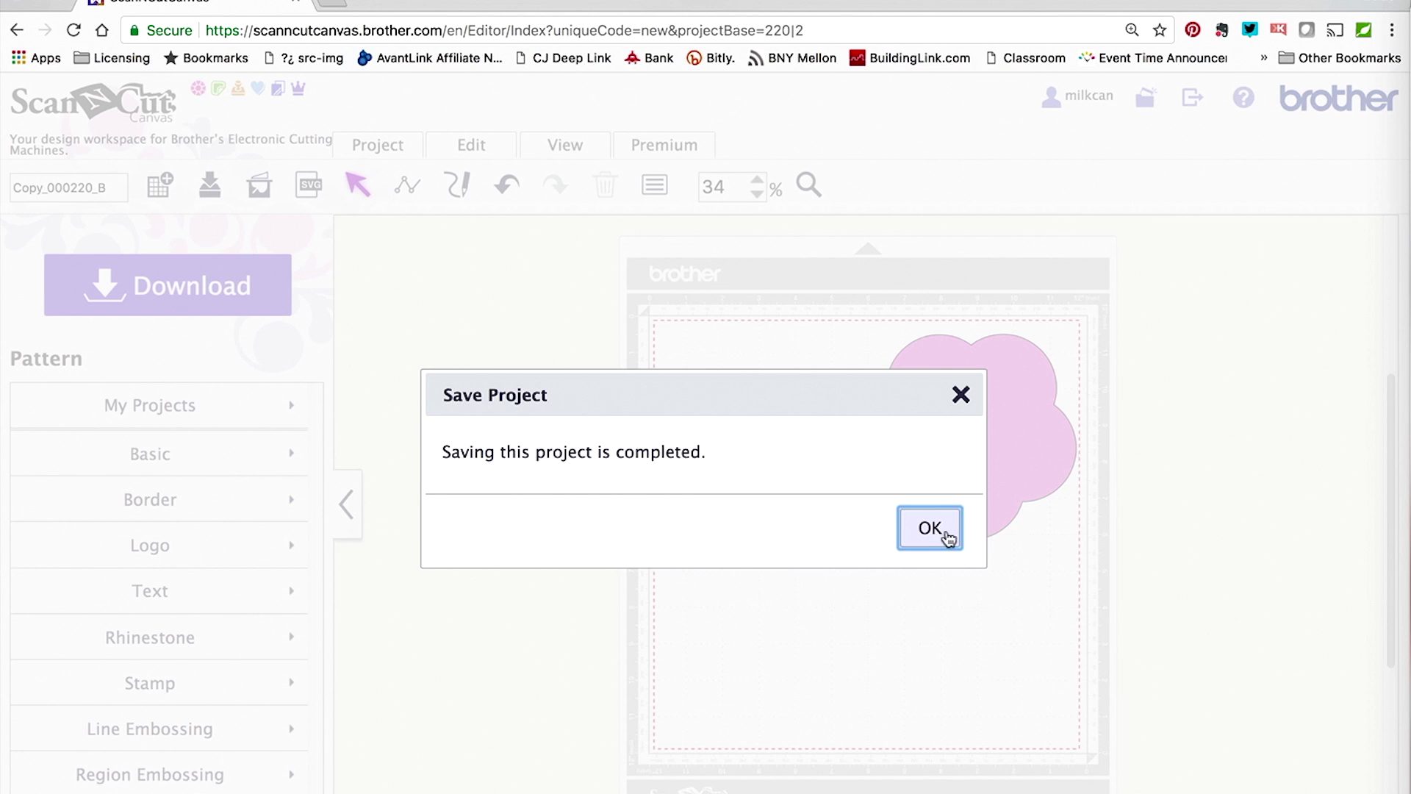
{"action": "left_click", "coordinate": [930, 528]}
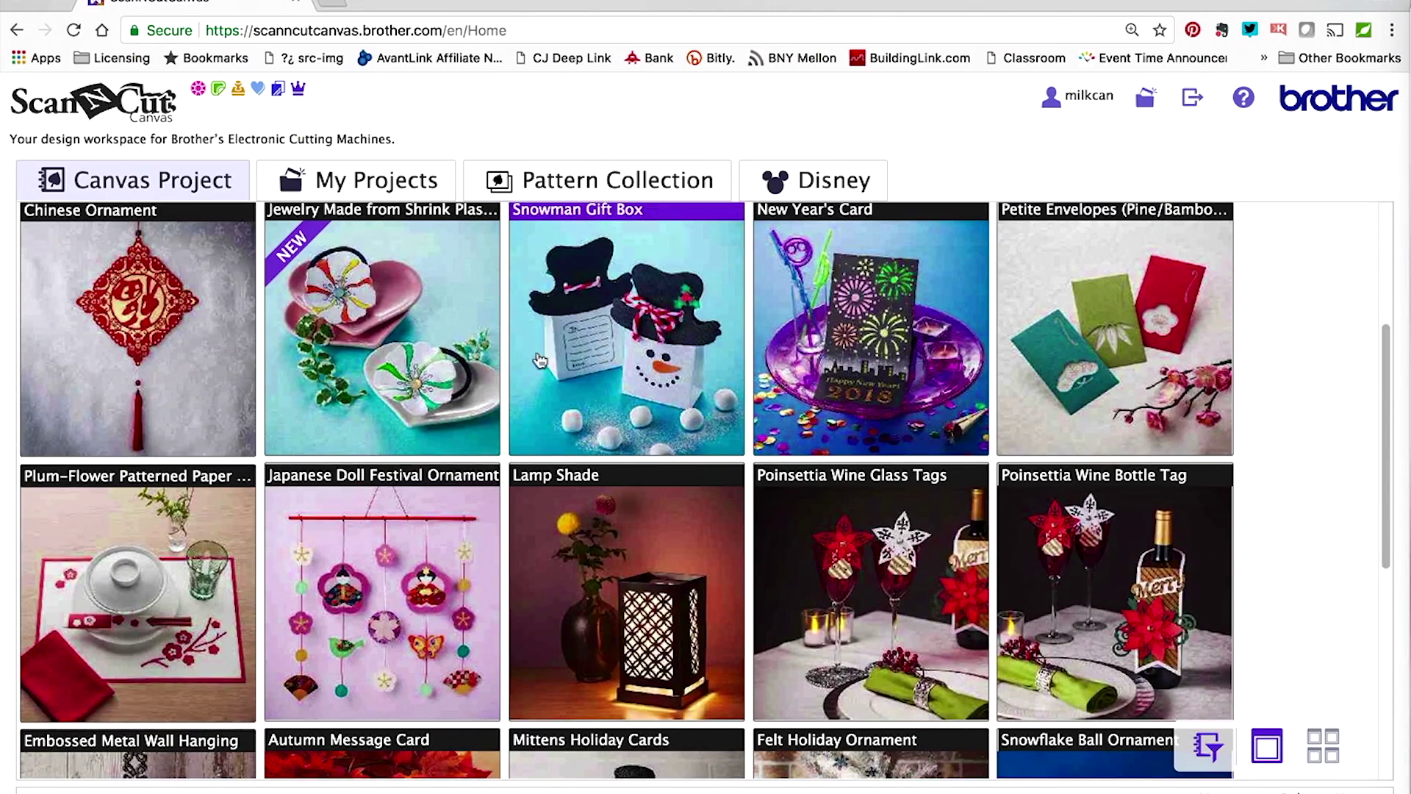
Reopen the Japanese Doll Festival Ornament details showing the 000220.zip parts download
{"action": "left_click", "coordinate": [387, 643]}
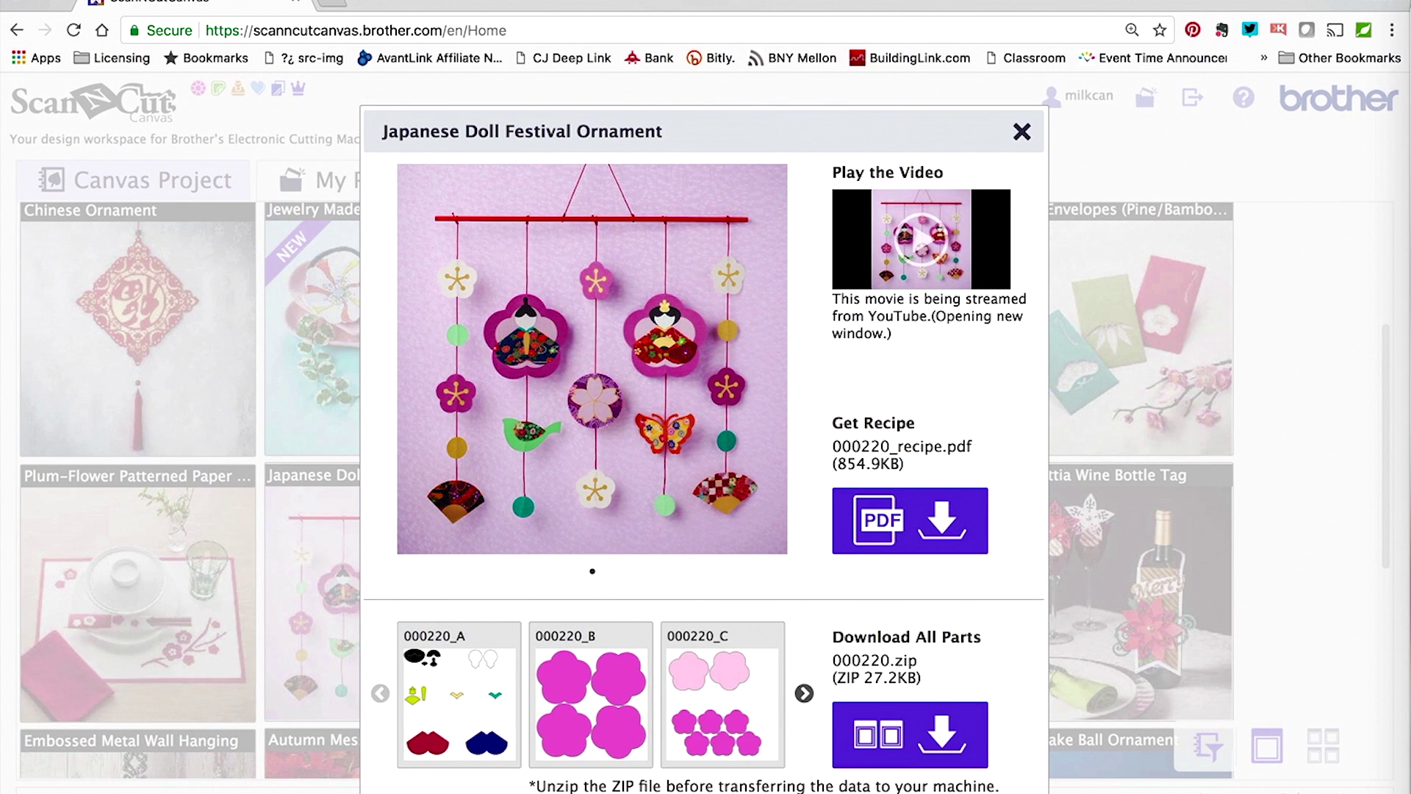
Import part 000220_F into the editor as a new design
{"action": "left_click", "coordinate": [804, 693]}
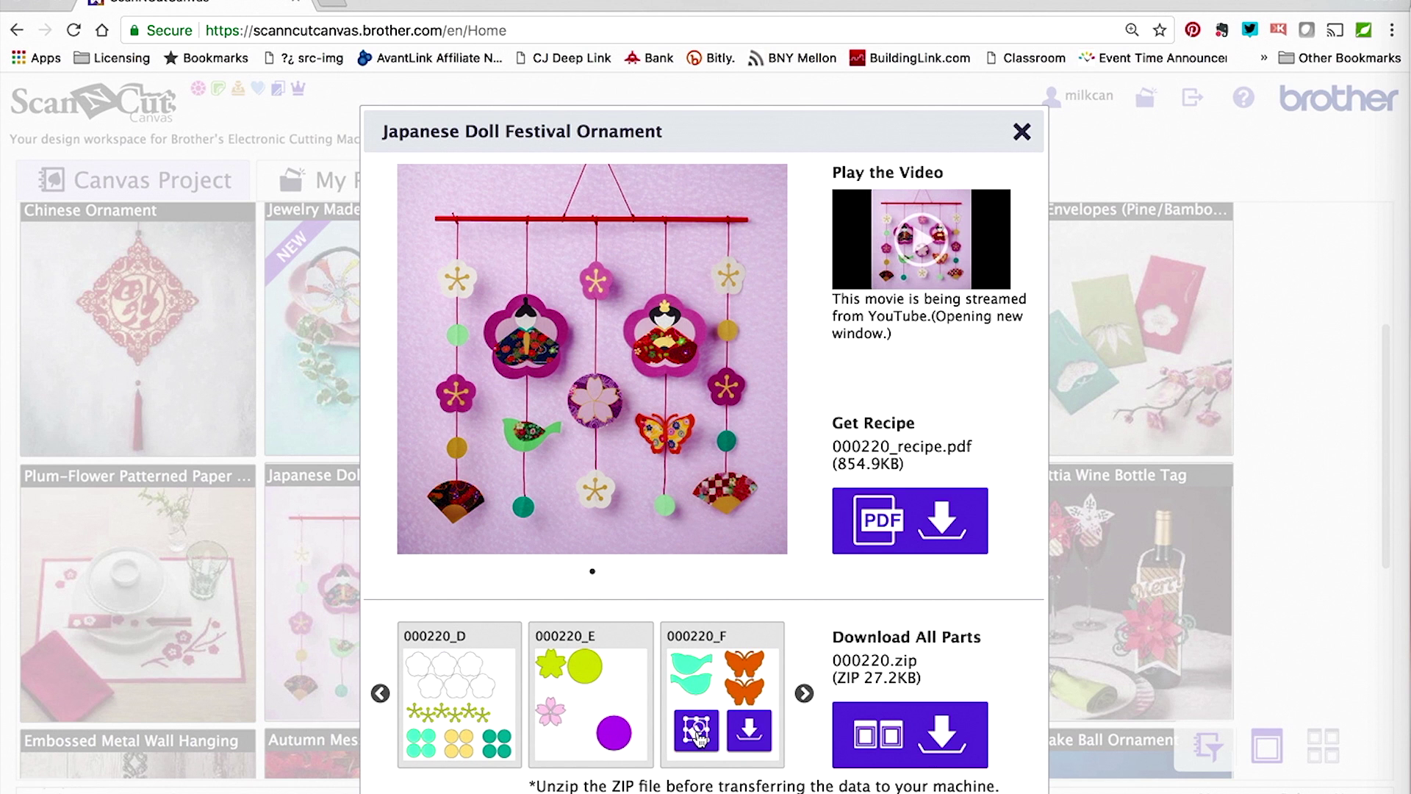
{"action": "left_click", "coordinate": [696, 735]}
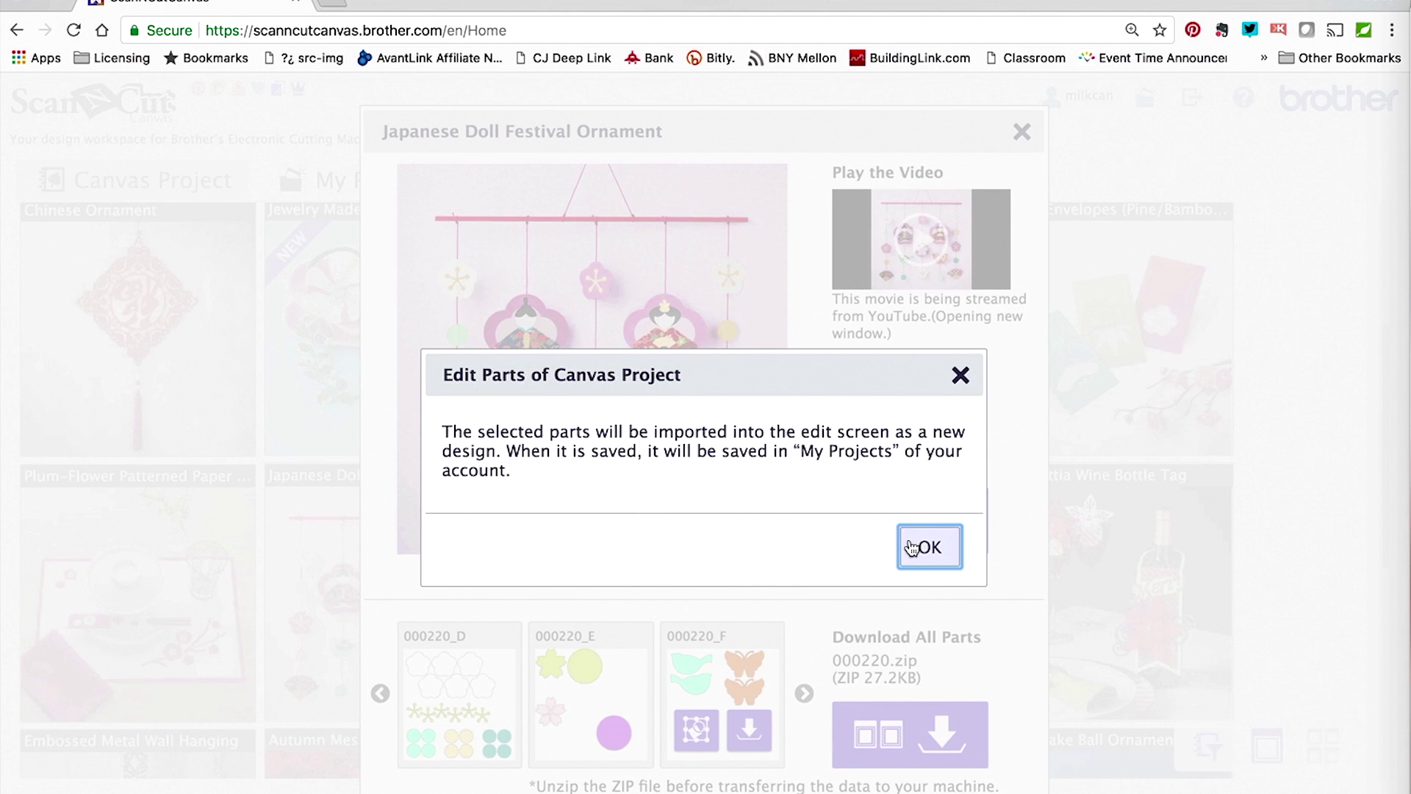
{"action": "left_click", "coordinate": [929, 547]}
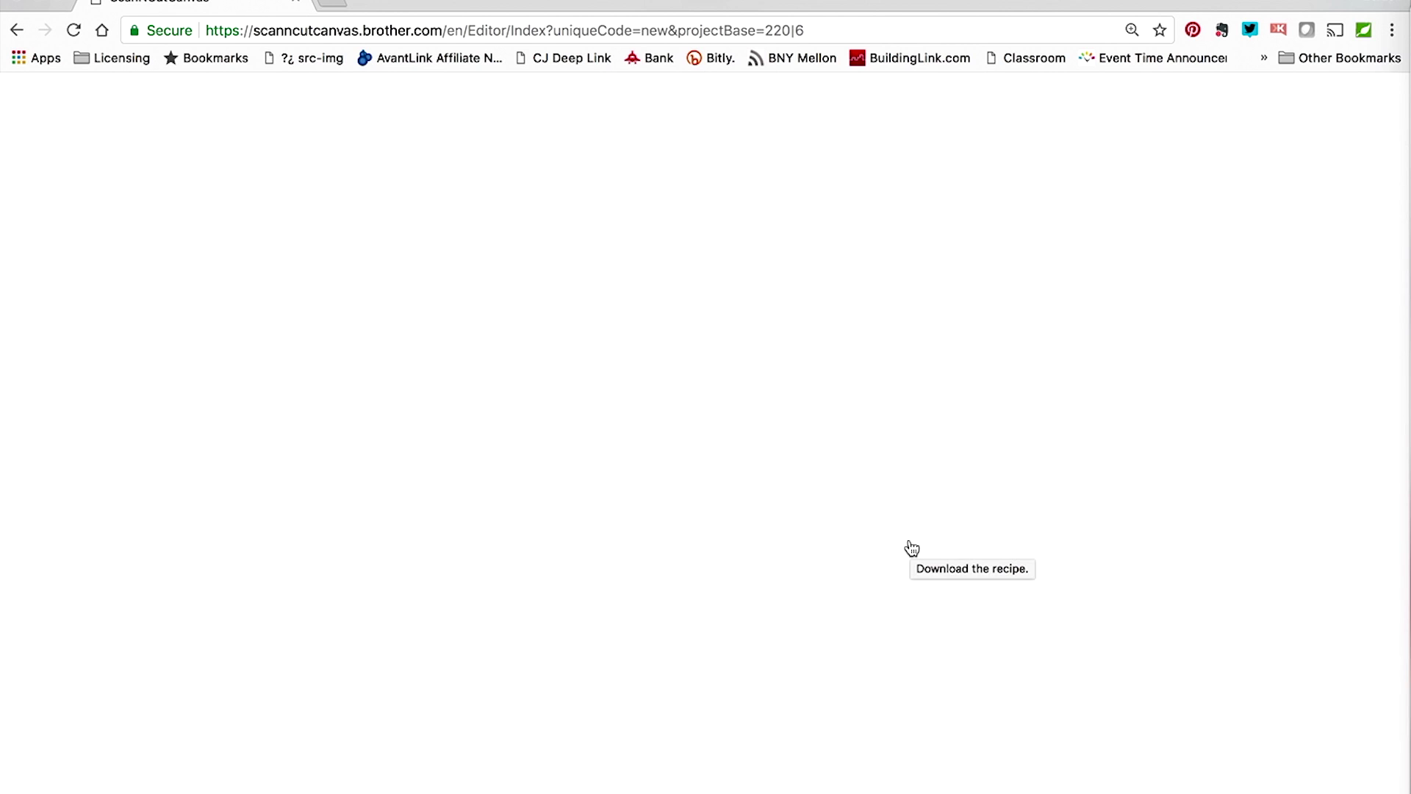
Delete the two teal birds, the green leaf and the yellow wings
{"action": "left_click_drag", "start_coordinate": [699, 309], "coordinate": [775, 491]}
{"action": "key", "text": "Delete"}
{"action": "left_click", "coordinate": [759, 665]}
{"action": "key", "text": "Delete"}
{"action": "left_click", "coordinate": [917, 635]}
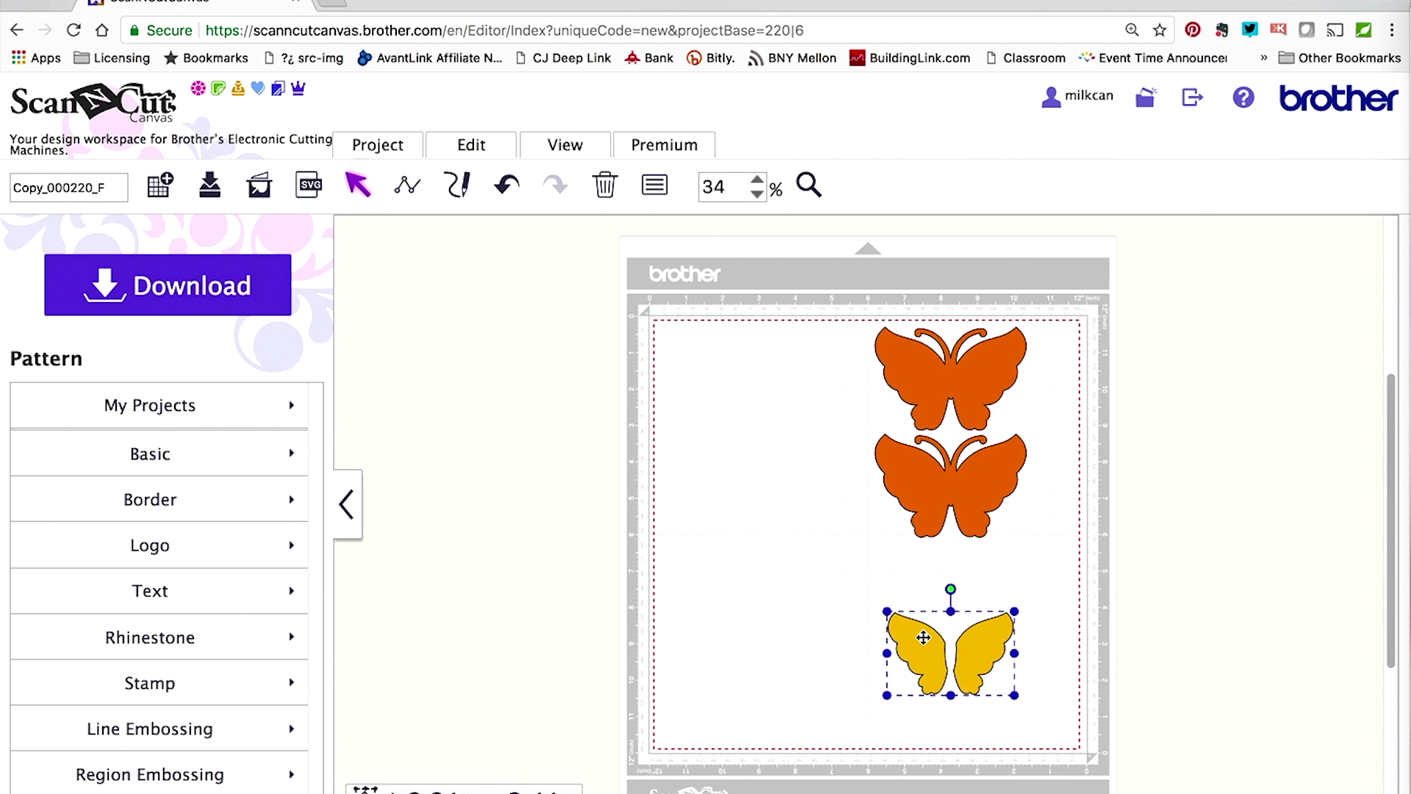
{"action": "key", "text": "Delete"}
Ungroup the two orange butterflies and delete the lower one
{"action": "left_click", "coordinate": [980, 500]}
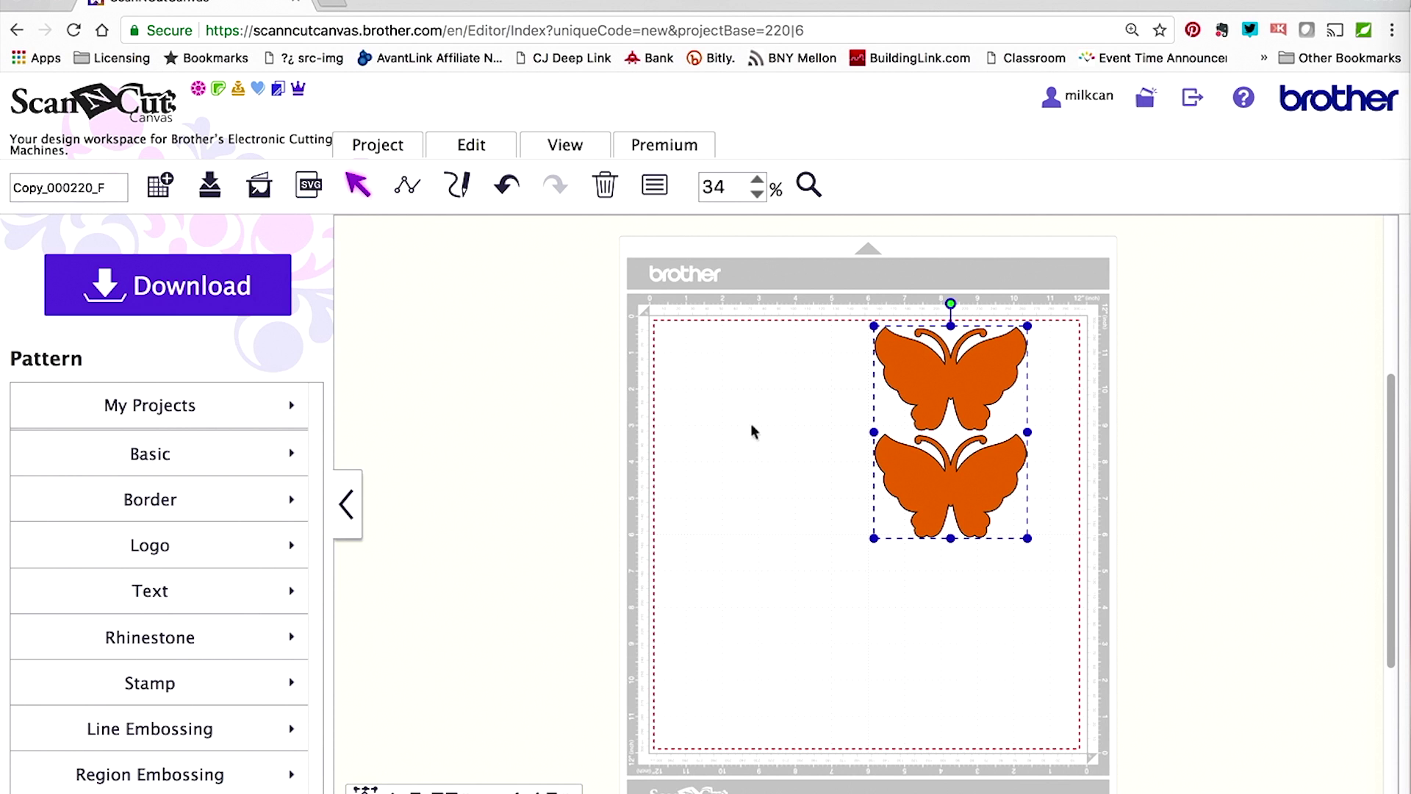
{"action": "left_click", "coordinate": [479, 161]}
{"action": "left_click", "coordinate": [529, 314]}
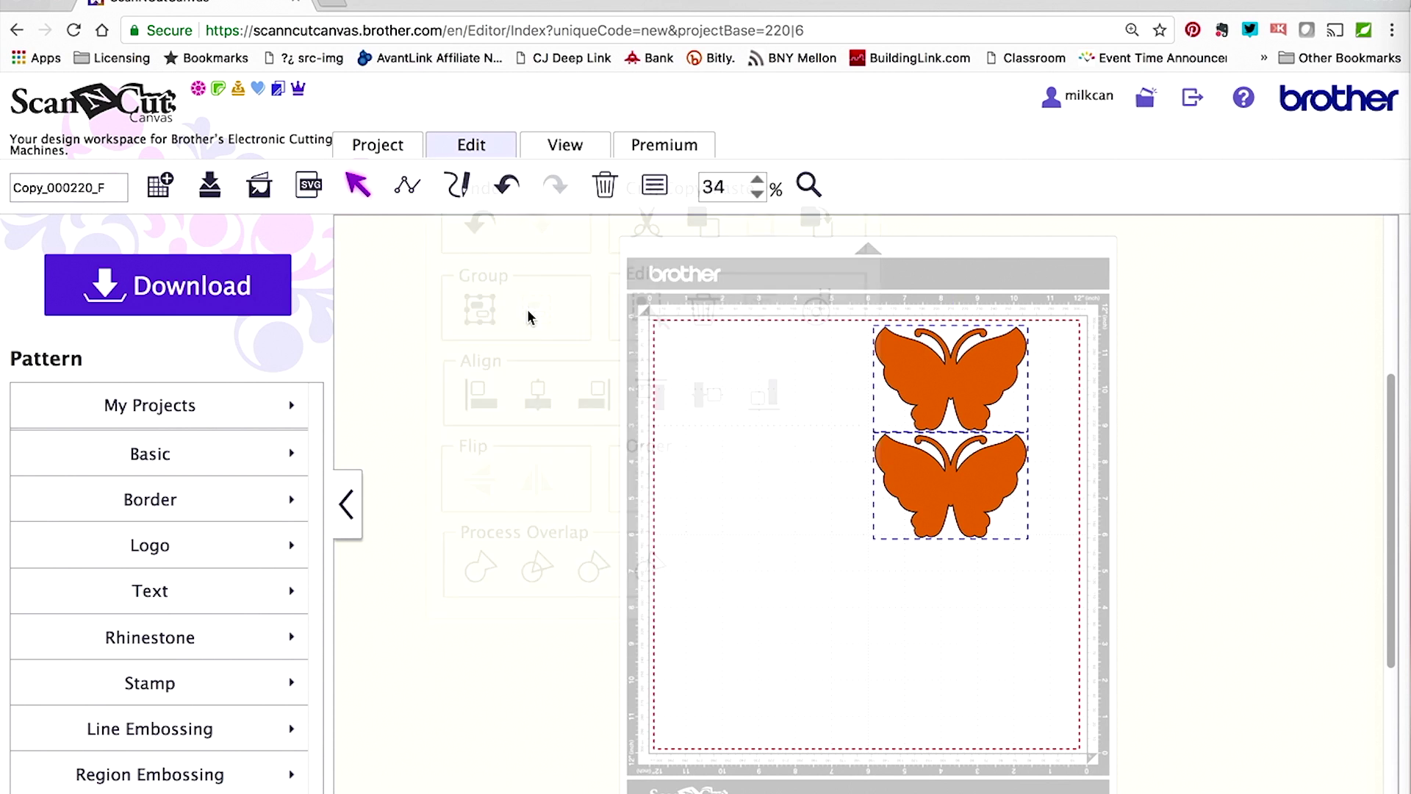
{"action": "left_click", "coordinate": [928, 513]}
{"action": "key", "text": "Delete"}
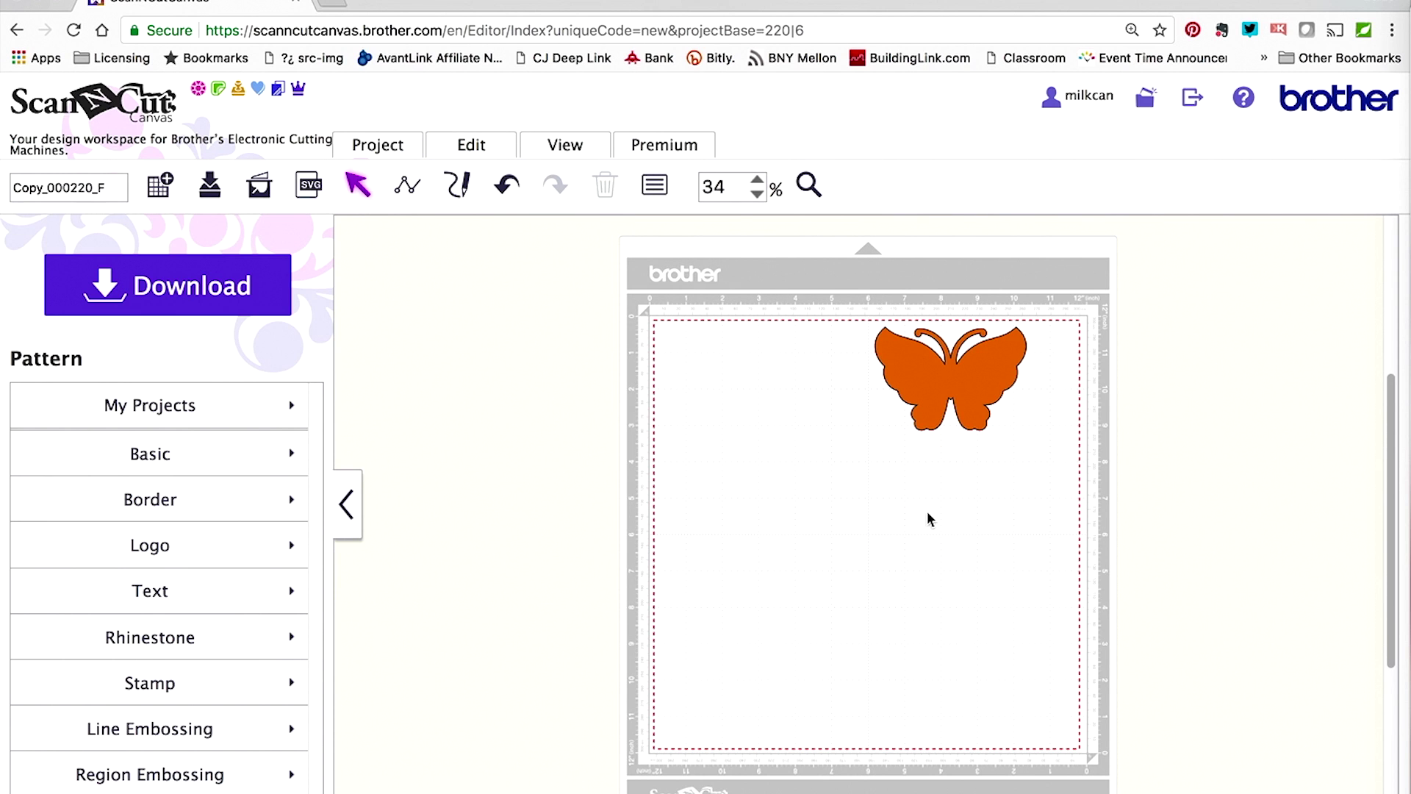
{"action": "left_click", "coordinate": [184, 426]}
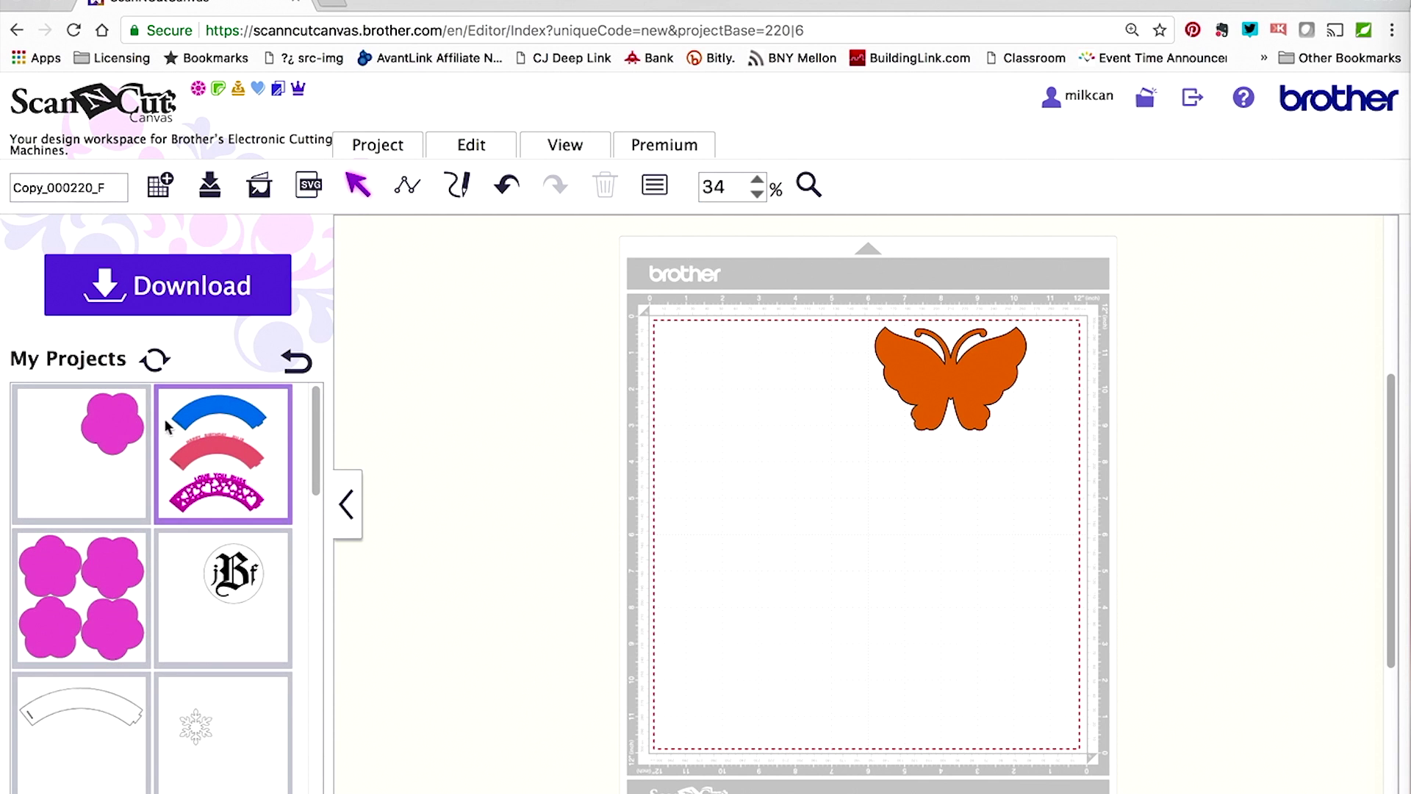
Add the saved pink flower behind the butterfly, then move and shrink the butterfly onto it
{"action": "left_click", "coordinate": [72, 440]}
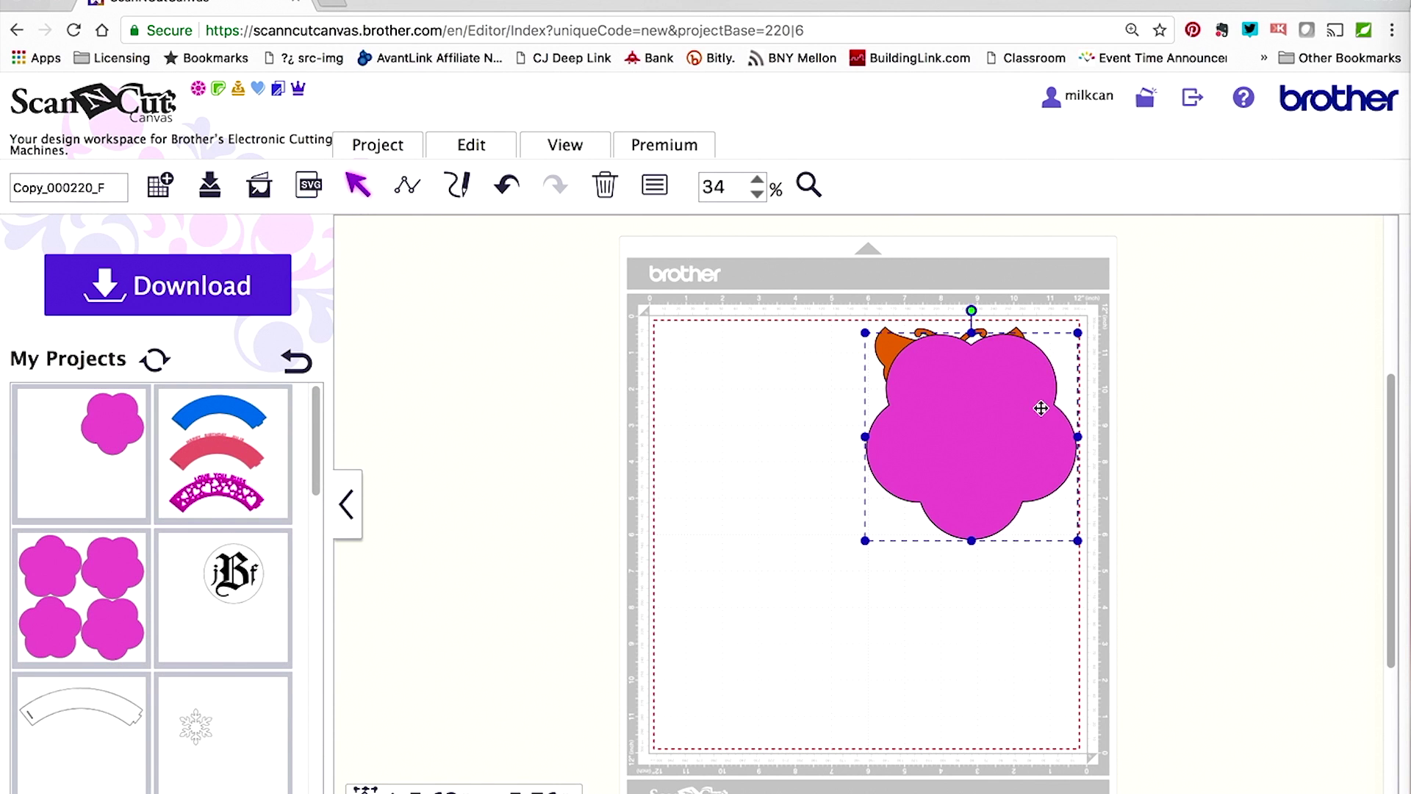
{"action": "left_click_drag", "start_coordinate": [1017, 425], "coordinate": [830, 439]}
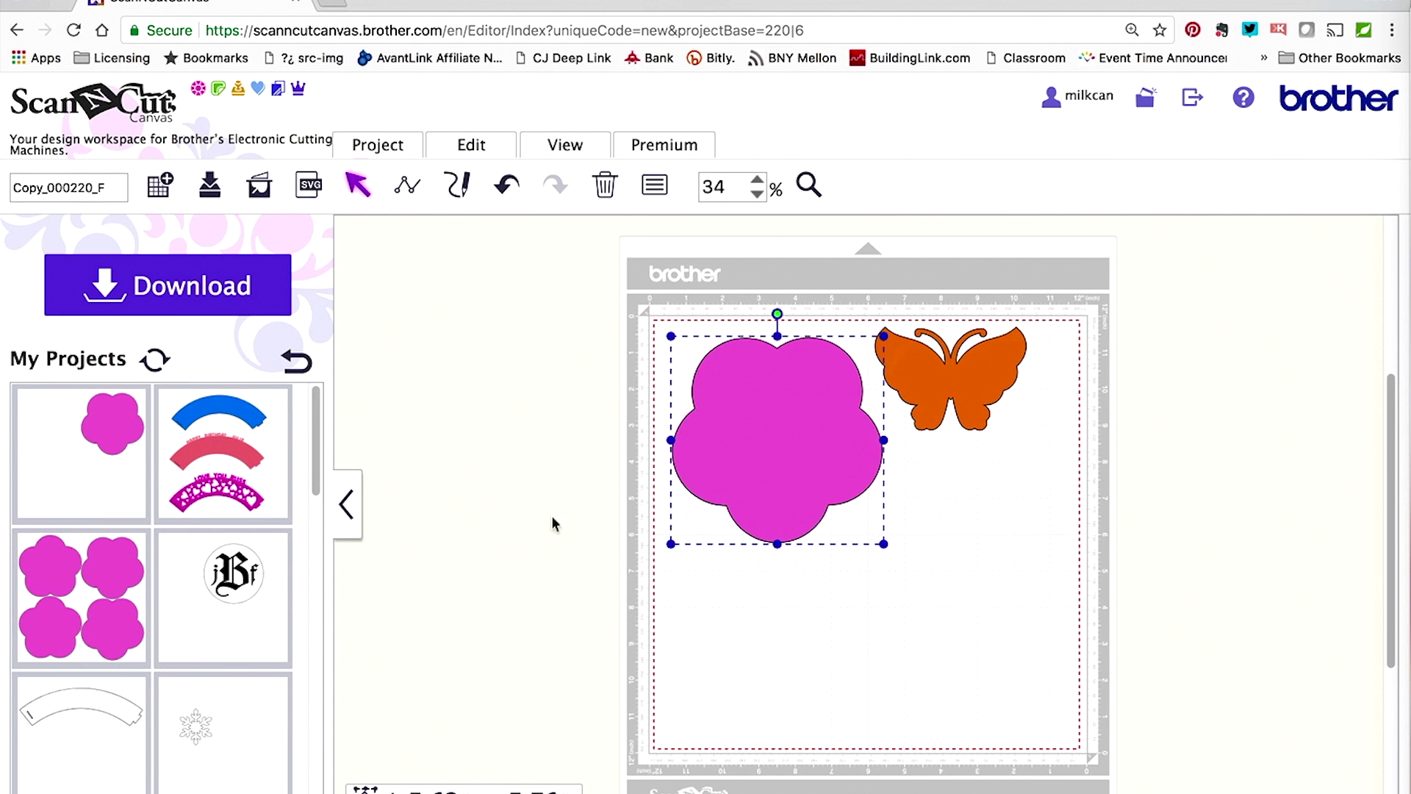
{"action": "left_click", "coordinate": [483, 149]}
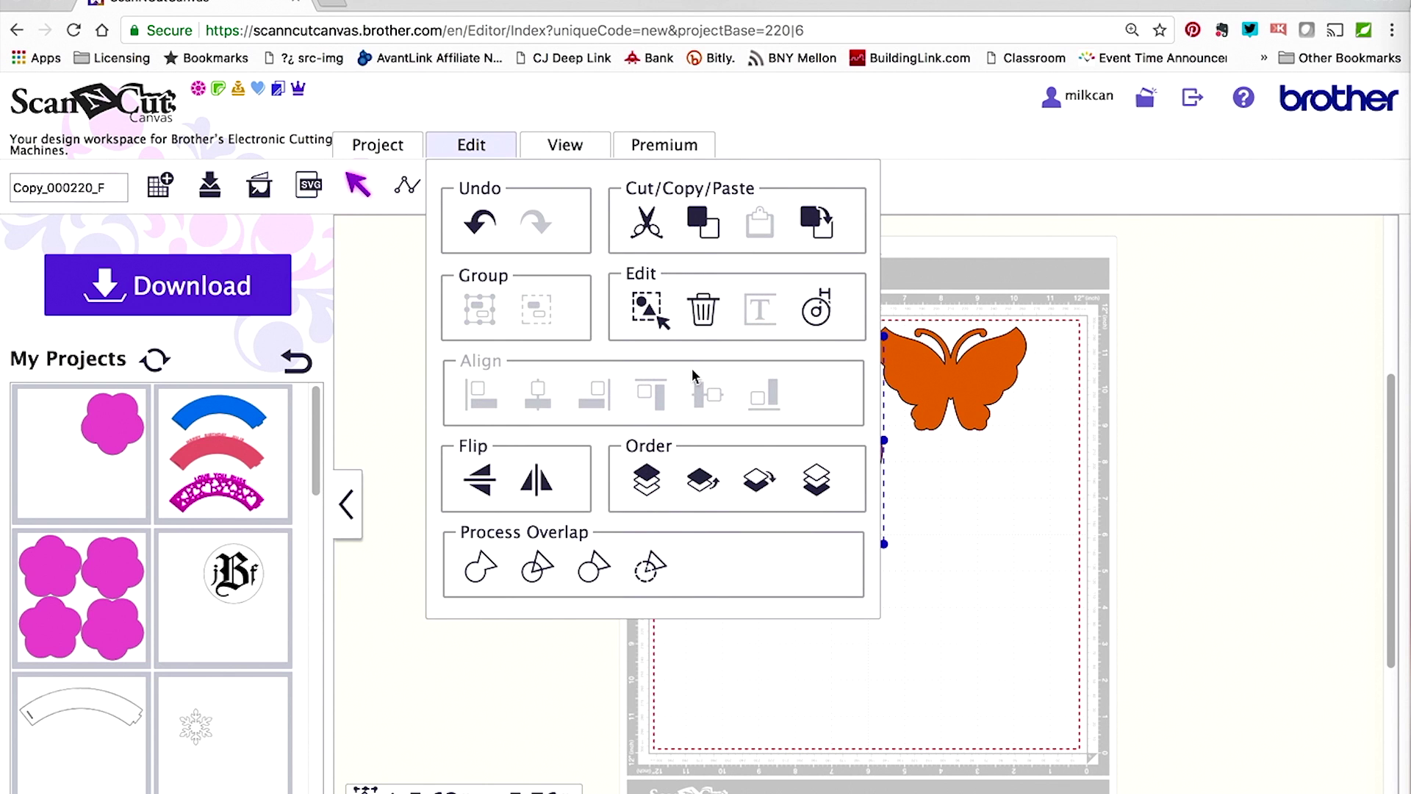
{"action": "left_click", "coordinate": [816, 478]}
{"action": "mouse_move", "coordinate": [982, 372]}
{"action": "left_mouse_down"}
{"action": "mouse_move", "coordinate": [845, 410]}
{"action": "mouse_move", "coordinate": [822, 433]}
{"action": "left_mouse_up"}
{"action": "left_click_drag", "start_coordinate": [866, 380], "coordinate": [795, 422]}
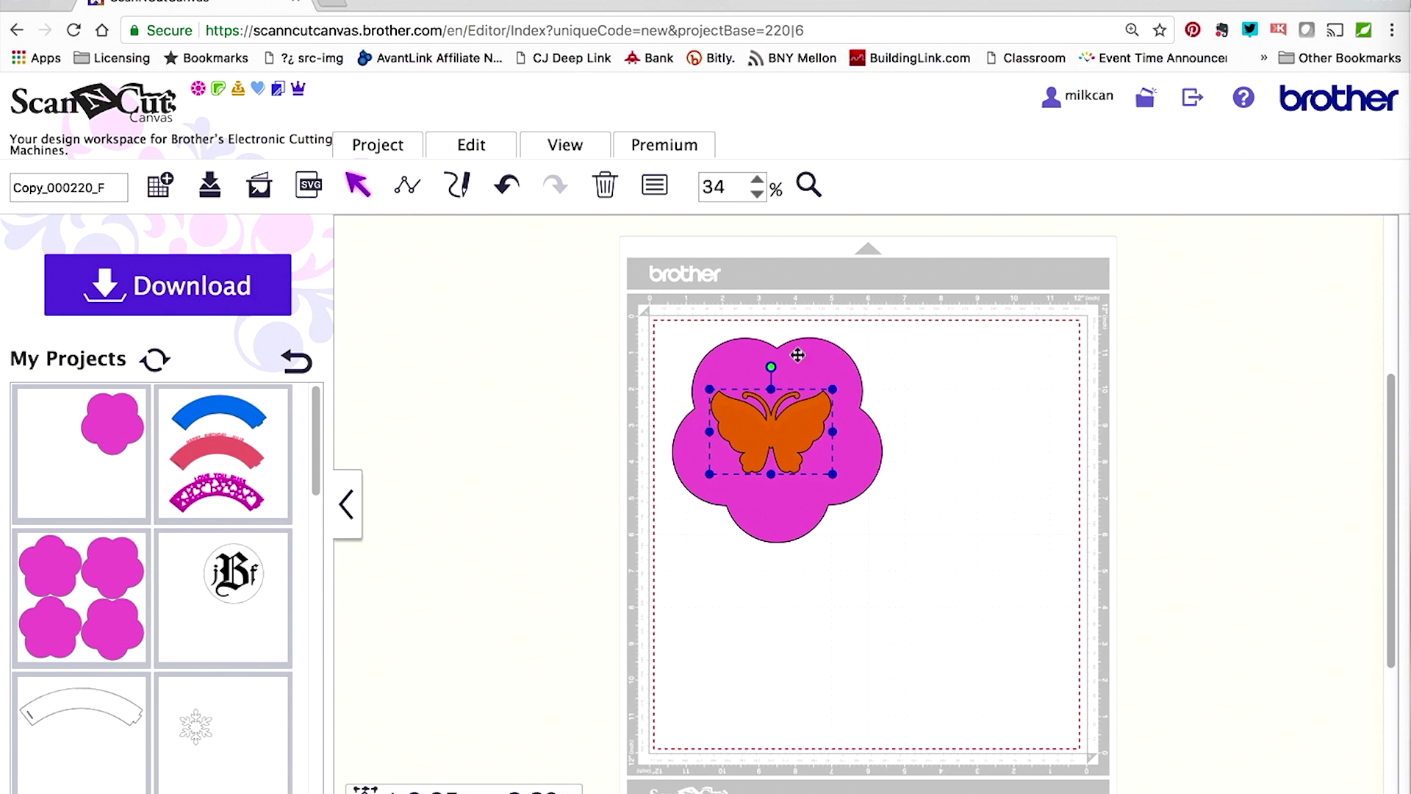
Align the flower and butterfly on each other horizontally and vertically
{"action": "left_click_drag", "start_coordinate": [748, 298], "coordinate": [795, 470]}
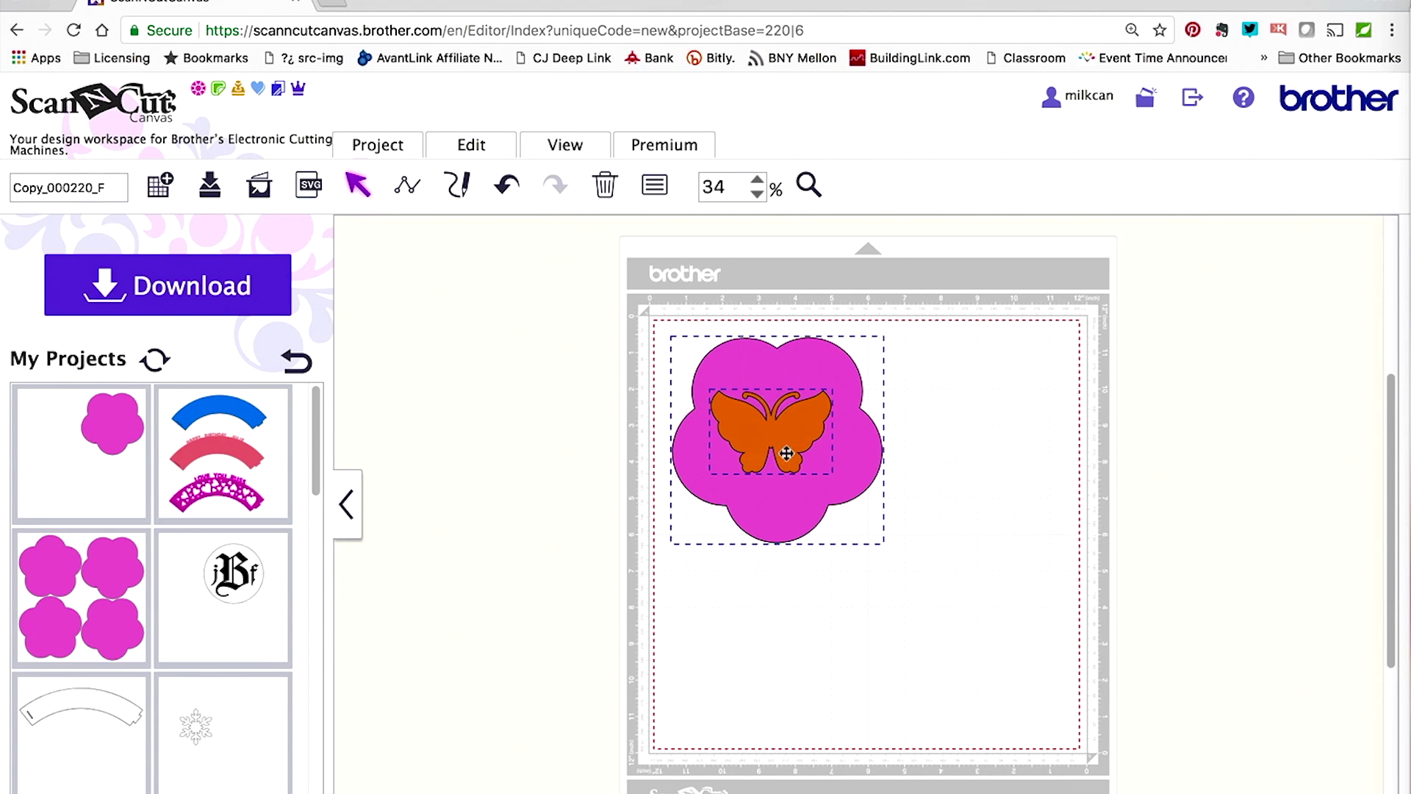
{"action": "left_click", "coordinate": [472, 147]}
{"action": "left_click", "coordinate": [534, 392]}
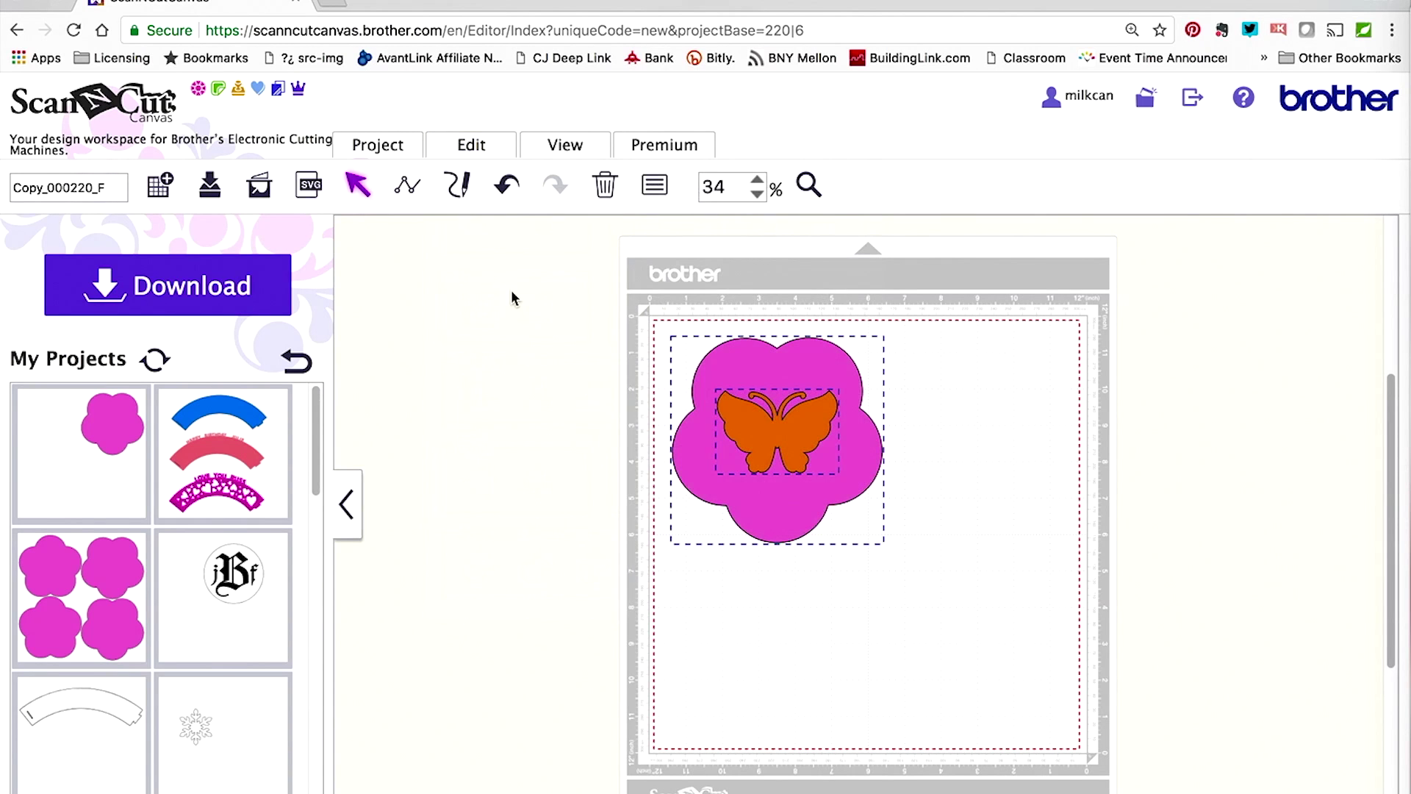
{"action": "left_click", "coordinate": [473, 144]}
{"action": "left_click", "coordinate": [686, 398]}
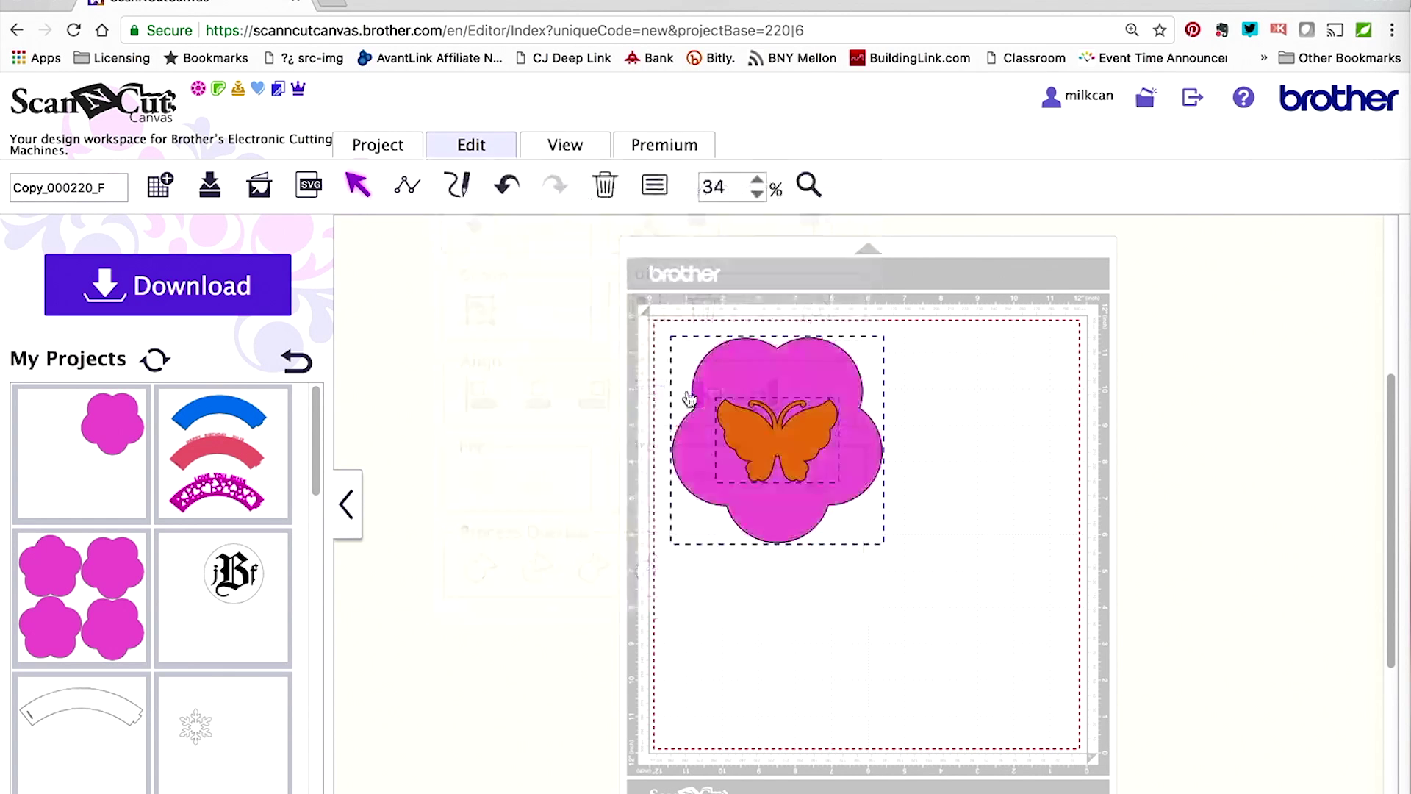
Process Overlap to cut the butterfly out of the flower, then move it toward the mat centre
{"action": "left_click", "coordinate": [474, 151]}
{"action": "left_click", "coordinate": [650, 570]}
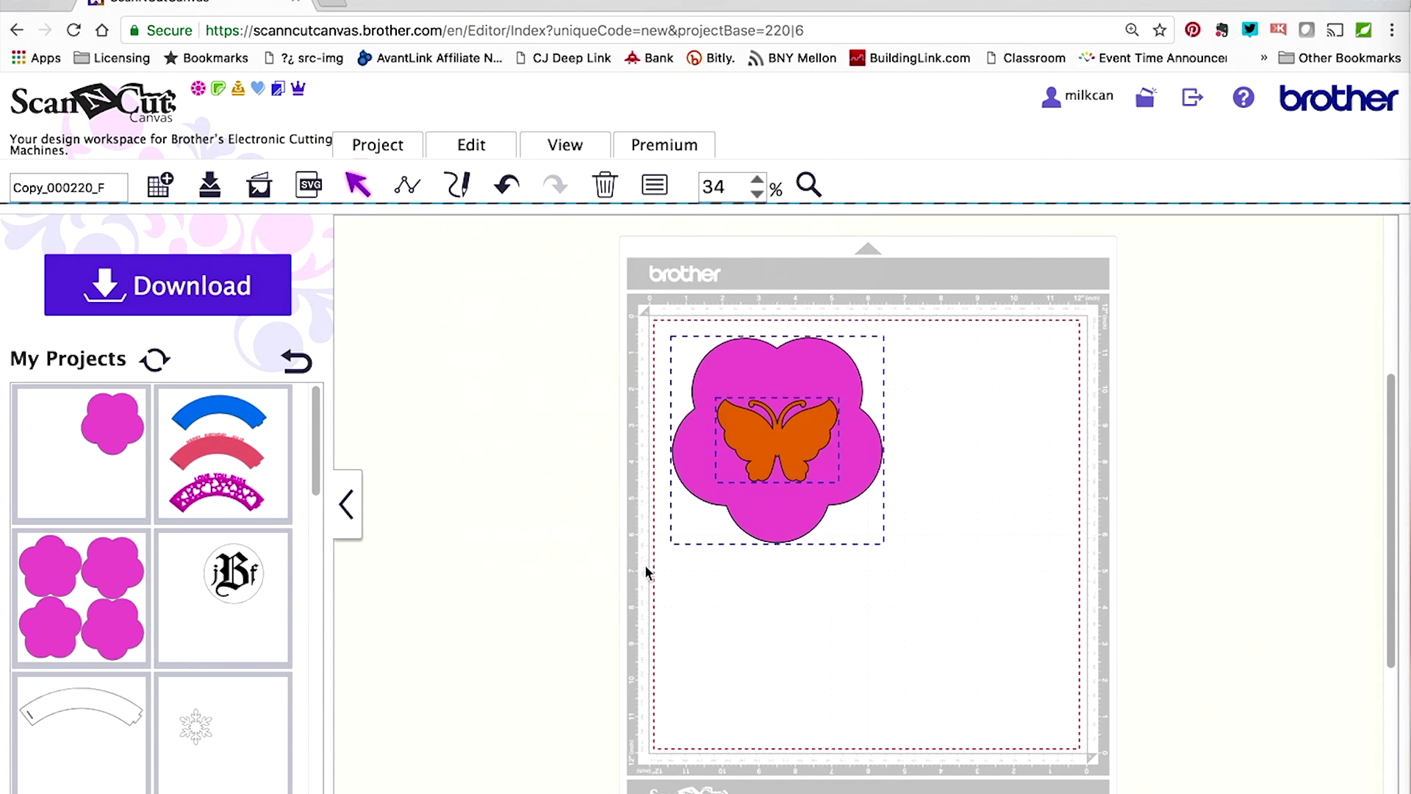
{"action": "left_click_drag", "start_coordinate": [845, 470], "coordinate": [943, 504]}
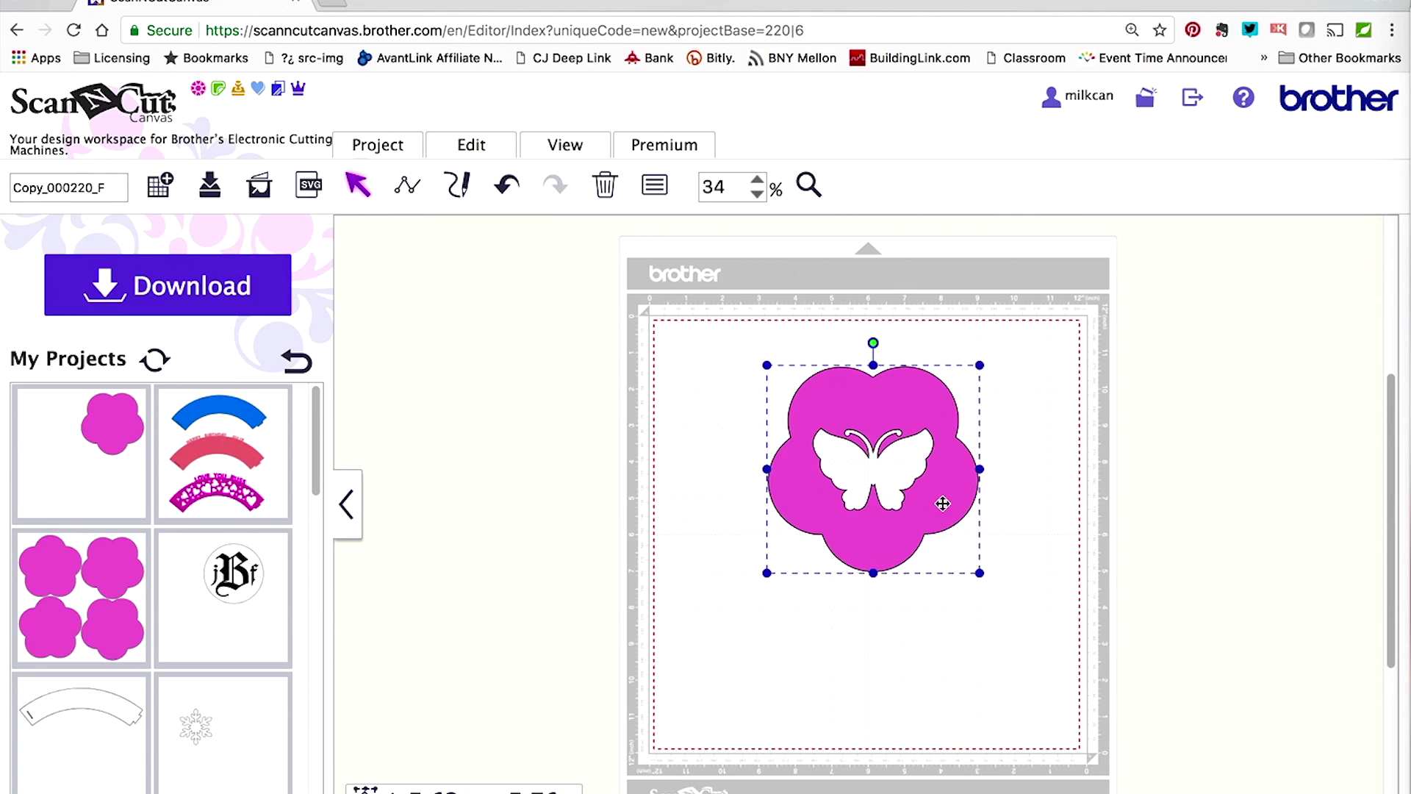